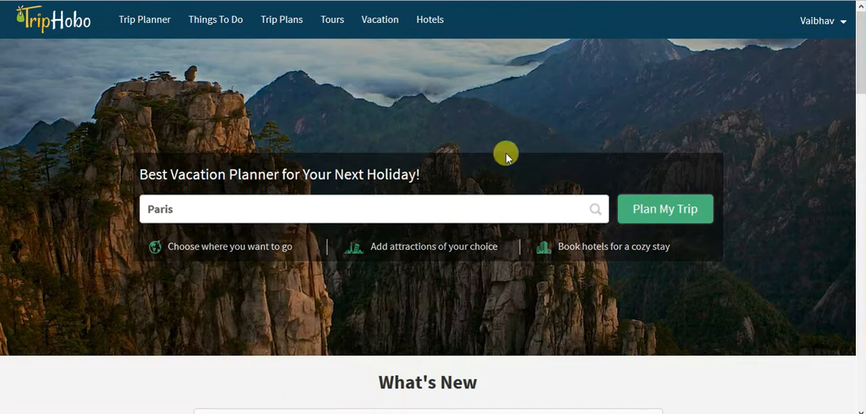
- Start planning a trip to Paris and change the departure city to Mumbai, Maharashtra, India
{"action": "left_click", "coordinate": [630, 201]}
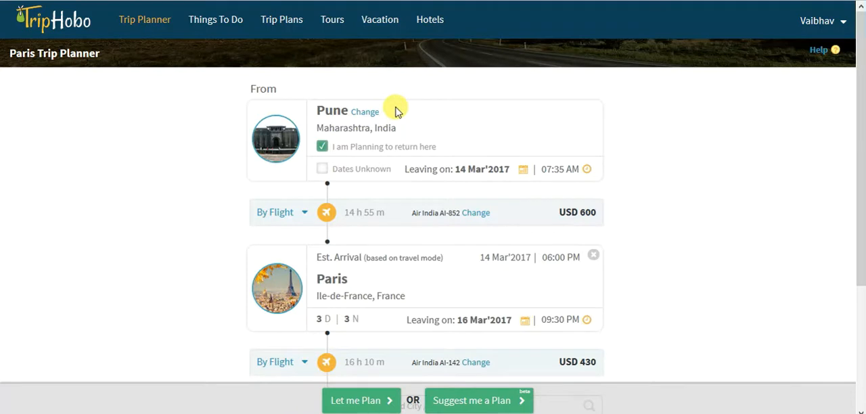
{"action": "left_click", "coordinate": [365, 113]}
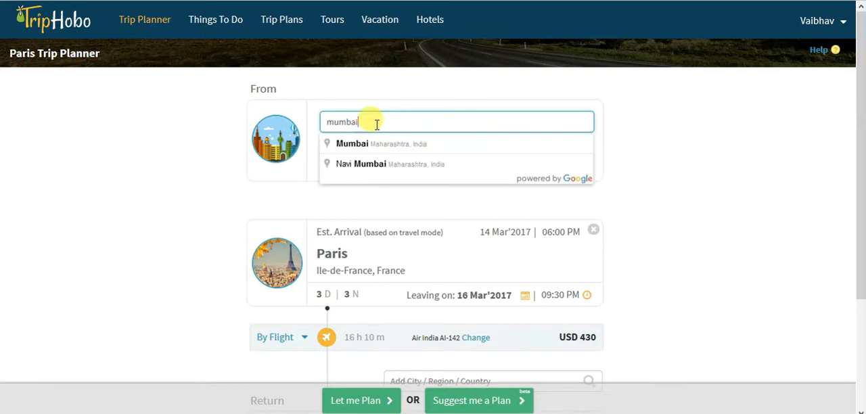
{"action": "left_click", "coordinate": [385, 144]}
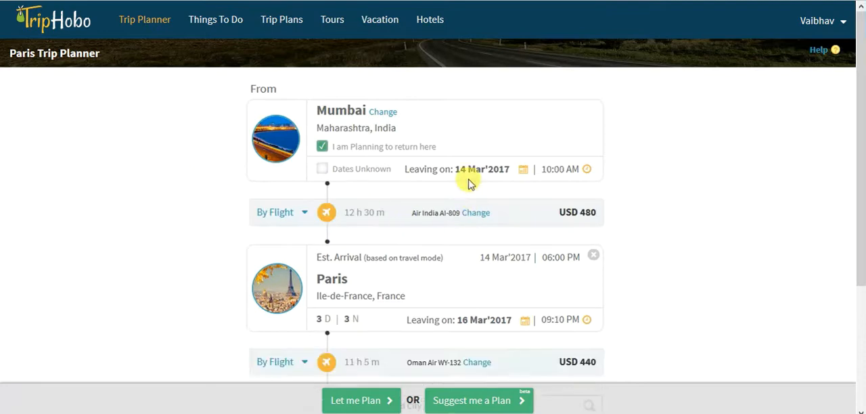
- Set the departure from Mumbai to 13 April 2017 and the departure from Paris to 17 April 2017
{"action": "left_click", "coordinate": [525, 175]}
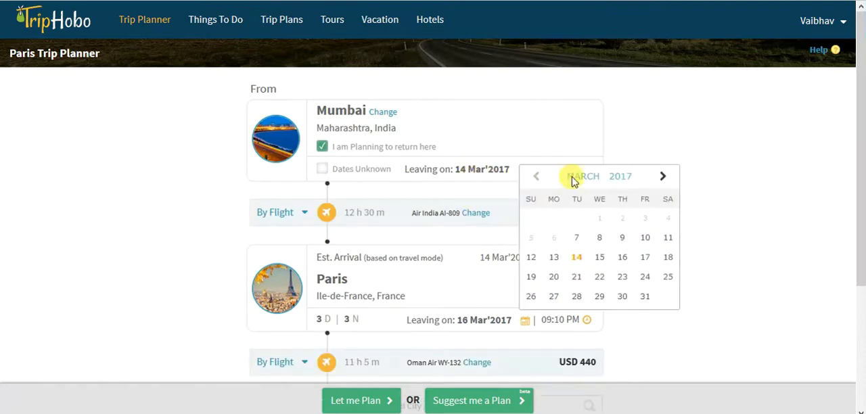
{"action": "left_click", "coordinate": [663, 177]}
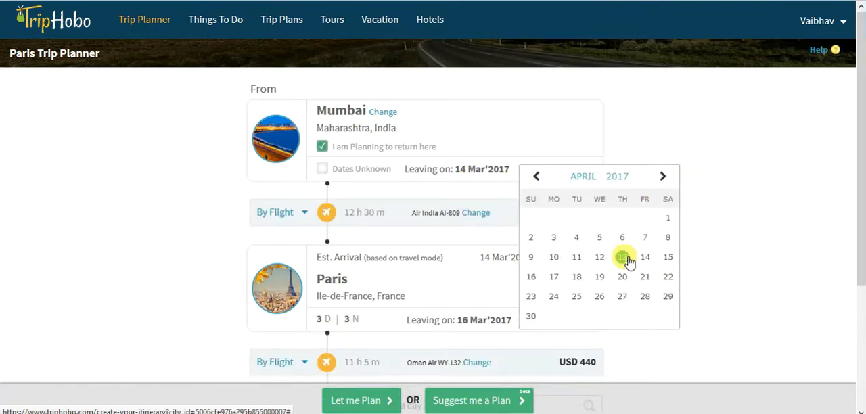
{"action": "left_click", "coordinate": [627, 259]}
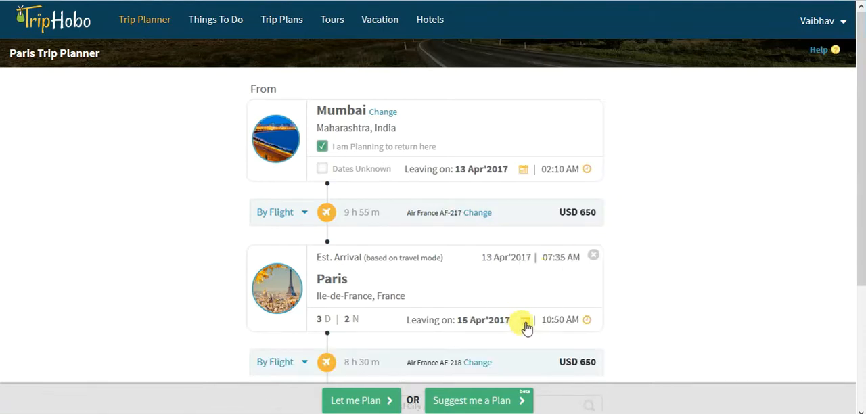
{"action": "left_click", "coordinate": [525, 323]}
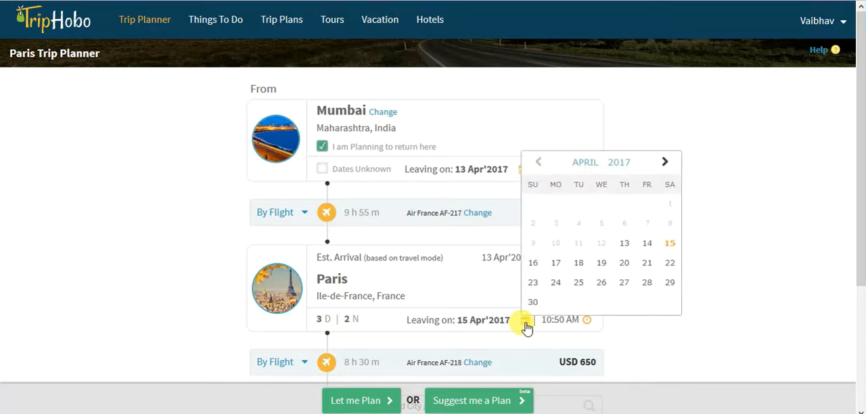
{"action": "left_click", "coordinate": [555, 262]}
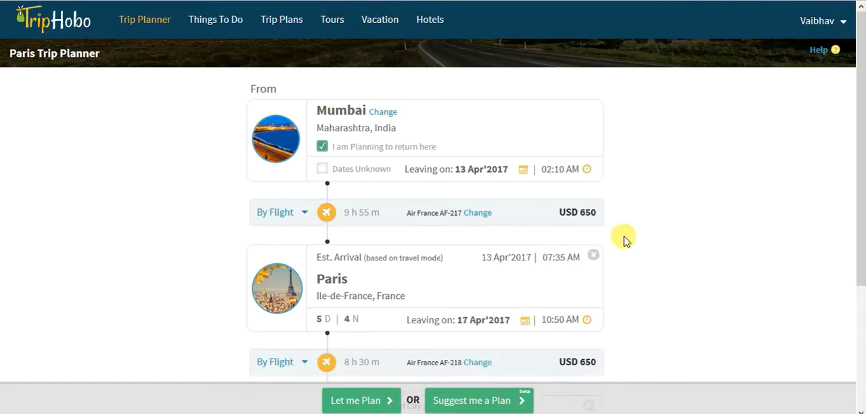
- Choose the Fly to Paris CDG route for the outbound leg and bring up its alternative flights
{"action": "left_click", "coordinate": [477, 213]}
{"action": "left_click", "coordinate": [259, 271]}
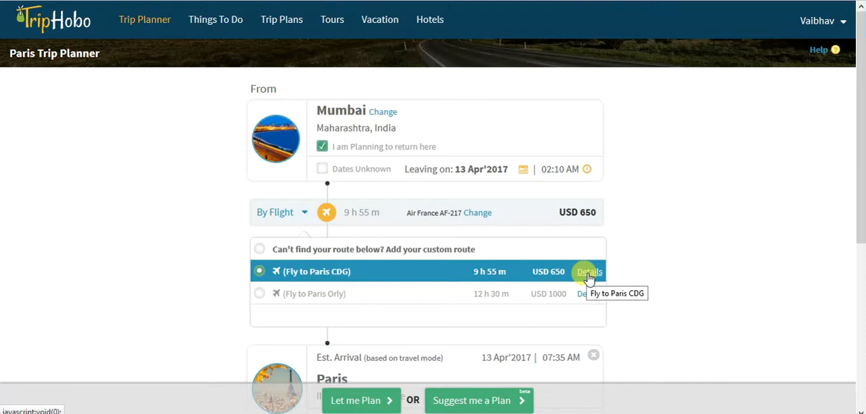
{"action": "left_click", "coordinate": [588, 272]}
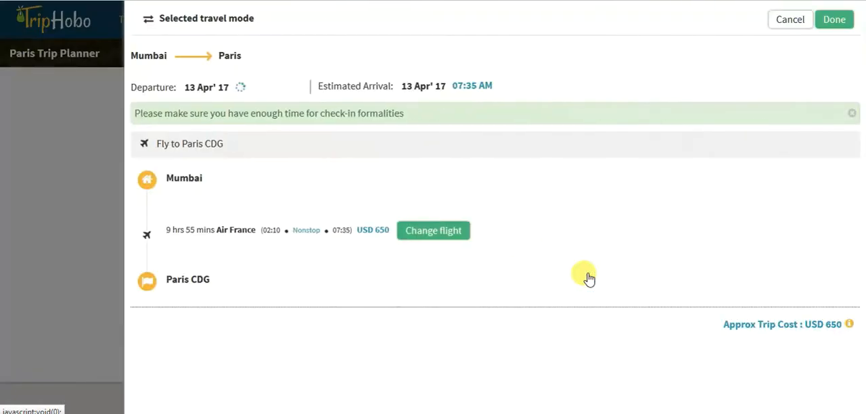
{"action": "left_click", "coordinate": [454, 234]}
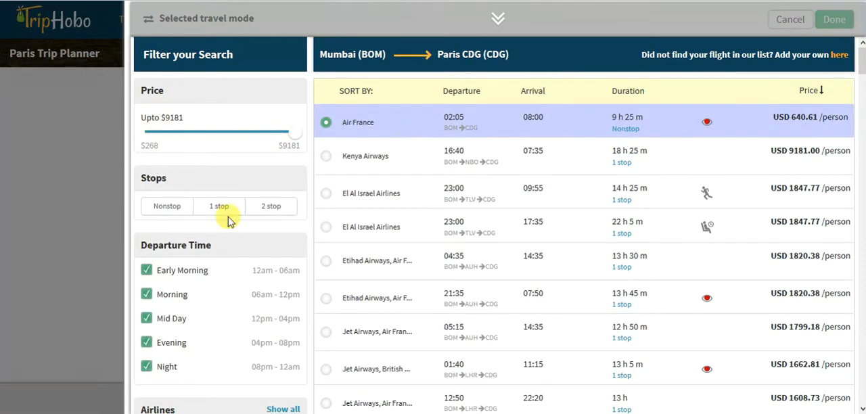
- Filter the Mumbai to Paris CDG flight list to nonstop flights only
{"action": "scroll", "coordinate": [548, 195], "scroll_direction": "down", "scroll_amount": 1}
{"action": "scroll", "coordinate": [538, 176], "scroll_direction": "down", "scroll_amount": 3}
{"action": "scroll", "coordinate": [512, 166], "scroll_direction": "up", "scroll_amount": 4}
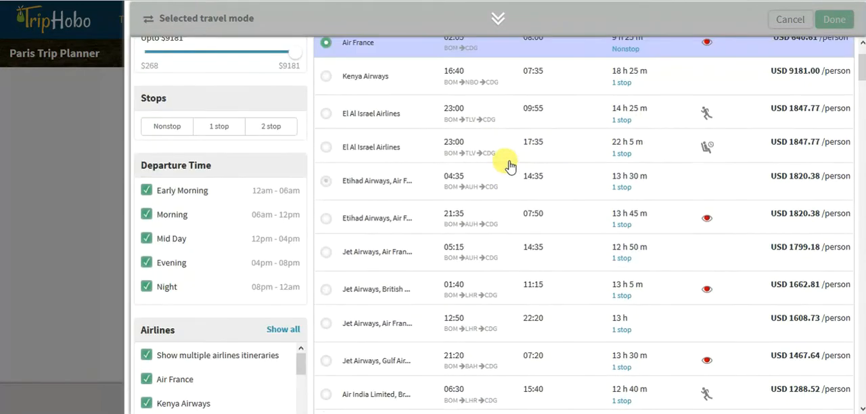
{"action": "left_click", "coordinate": [169, 211]}
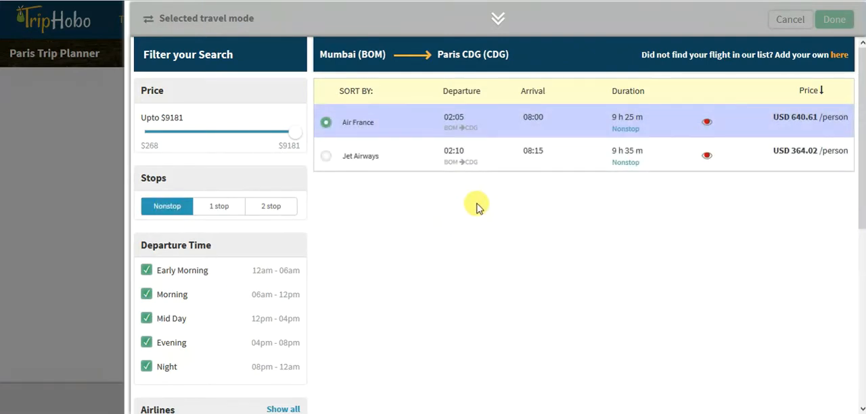
{"action": "left_click", "coordinate": [840, 56]}
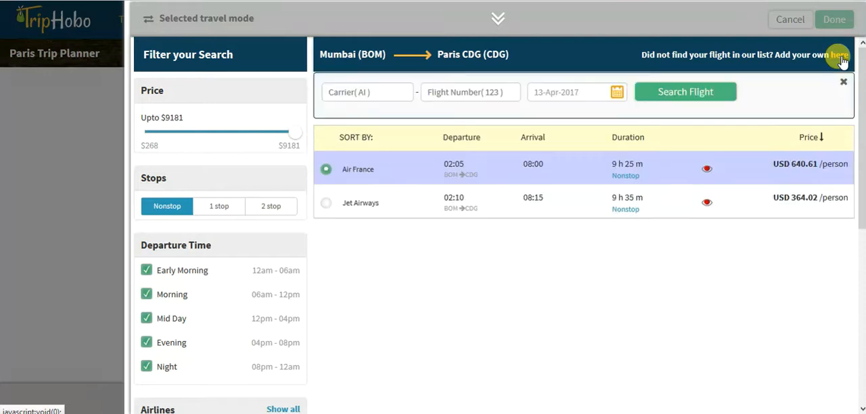
{"action": "left_click", "coordinate": [410, 95]}
{"action": "left_click", "coordinate": [478, 93]}
{"action": "left_click", "coordinate": [589, 95]}
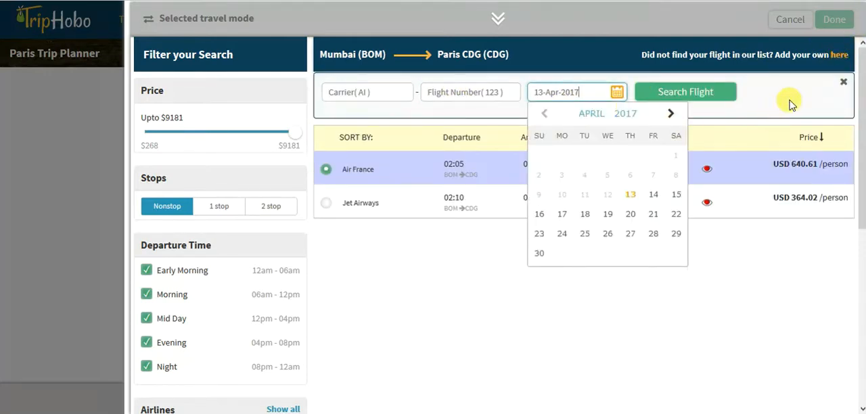
{"action": "left_click", "coordinate": [849, 96]}
{"action": "left_click", "coordinate": [845, 85]}
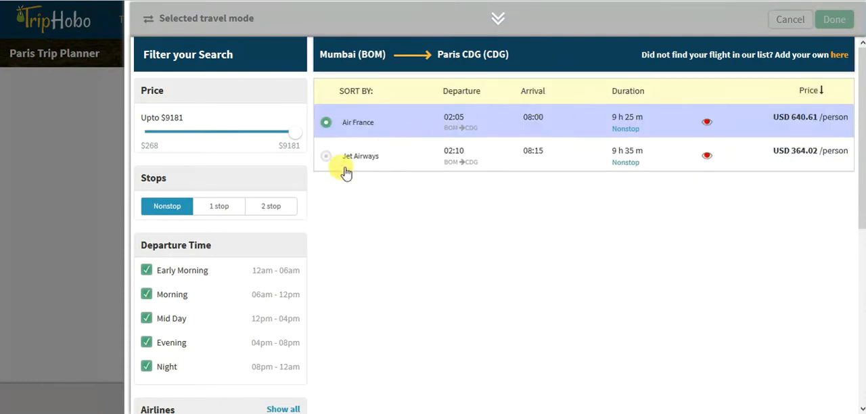
- Select the nonstop Air France flight departing Mumbai at 02:05 and accept it as the outbound travel mode
{"action": "left_click", "coordinate": [778, 121]}
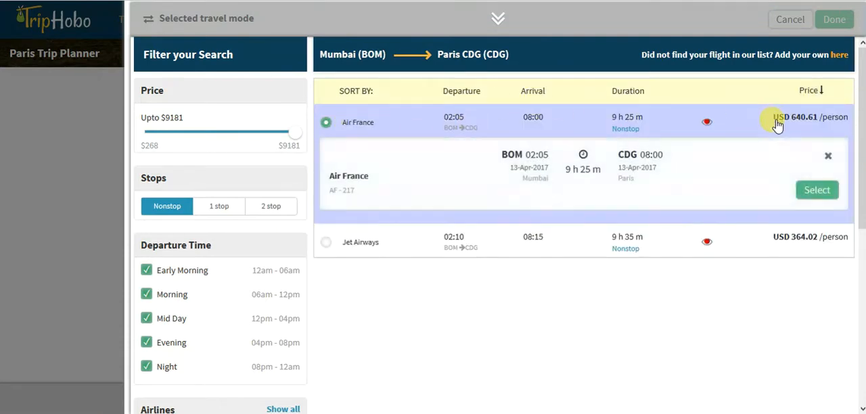
{"action": "left_click", "coordinate": [812, 194]}
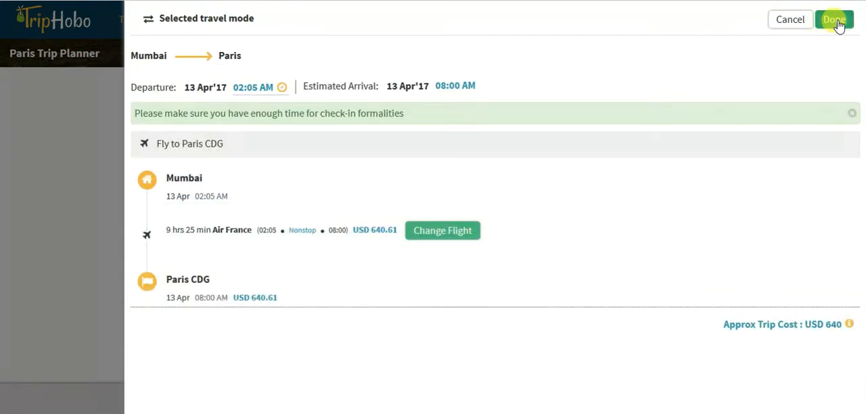
{"action": "left_click", "coordinate": [835, 21]}
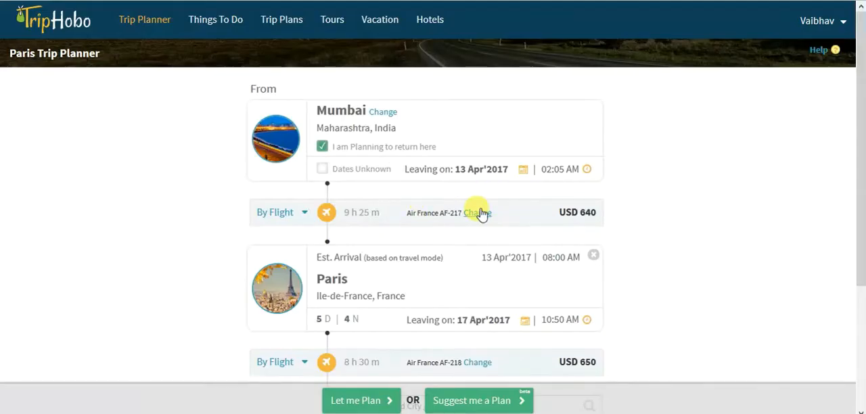
- Add London, England, as another destination after Paris in the itinerary
{"action": "scroll", "coordinate": [644, 213], "scroll_direction": "down", "scroll_amount": 2}
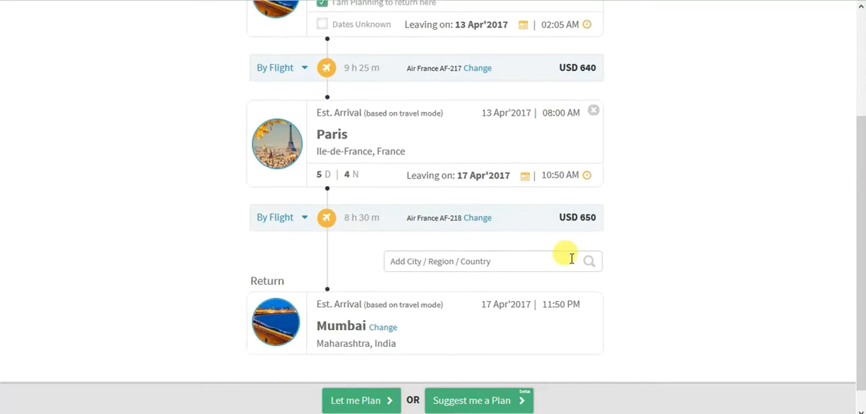
{"action": "left_click", "coordinate": [513, 265]}
{"action": "type", "text": "lond"}
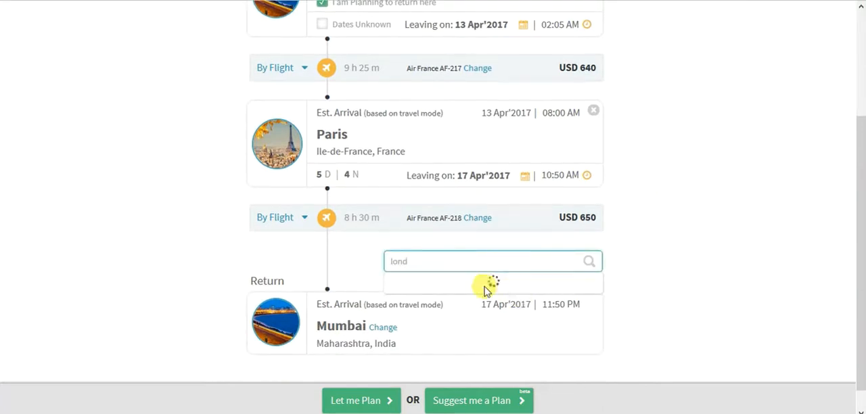
{"action": "left_click", "coordinate": [449, 305]}
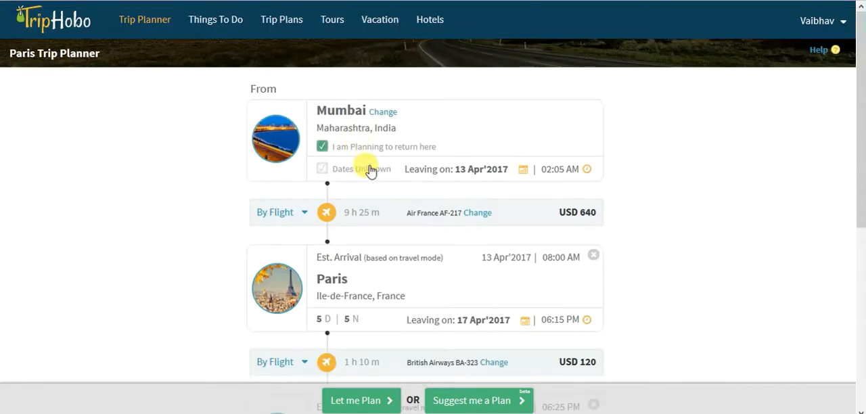
- Search for "duba" as a further city after London and dismiss the suggestions without adding one
{"action": "scroll", "coordinate": [369, 169], "scroll_direction": "down", "scroll_amount": 1}
{"action": "scroll", "coordinate": [406, 173], "scroll_direction": "down", "scroll_amount": 1}
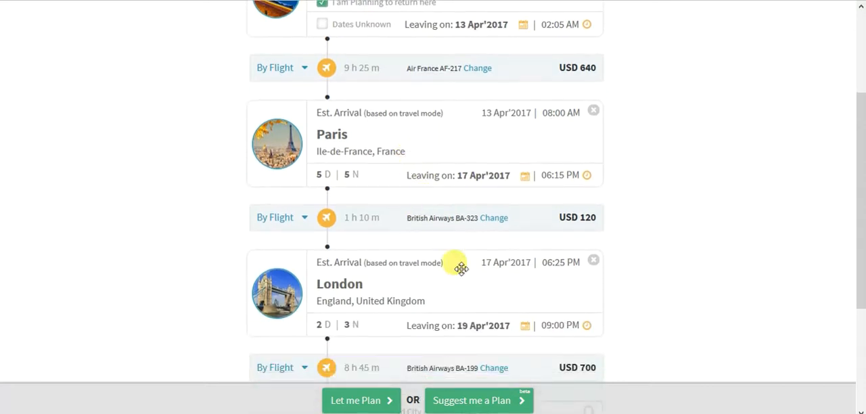
{"action": "scroll", "coordinate": [419, 237], "scroll_direction": "down", "scroll_amount": 2}
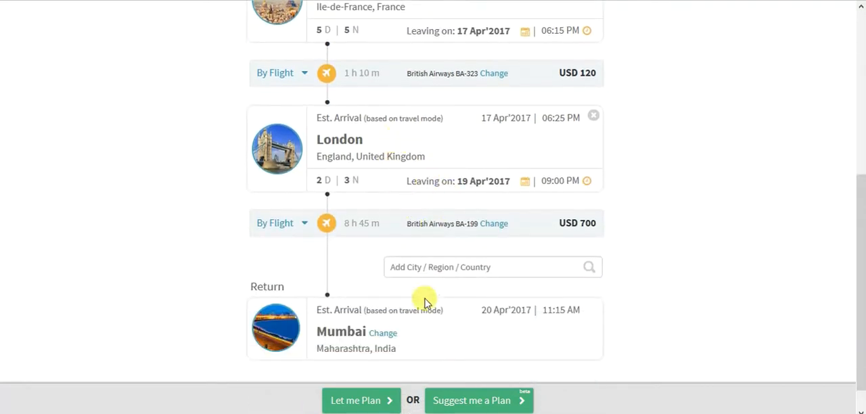
{"action": "left_click", "coordinate": [447, 268]}
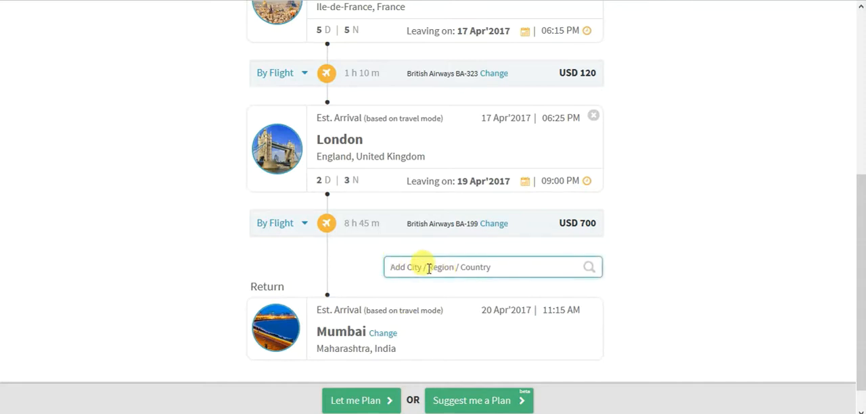
{"action": "type", "text": "duba"}
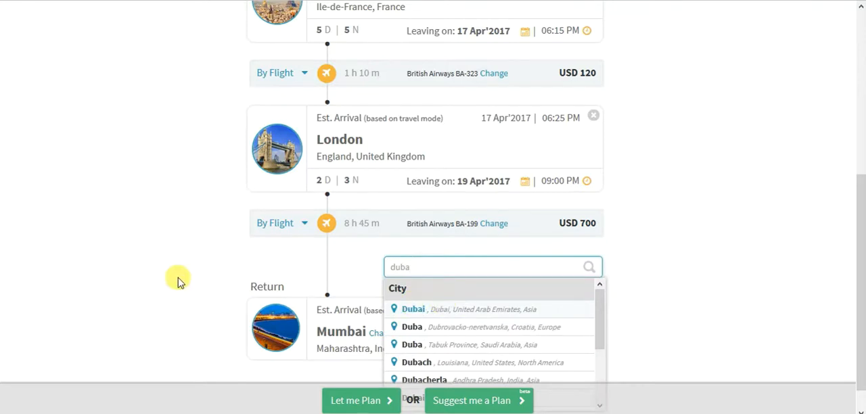
{"action": "left_click", "coordinate": [146, 263]}
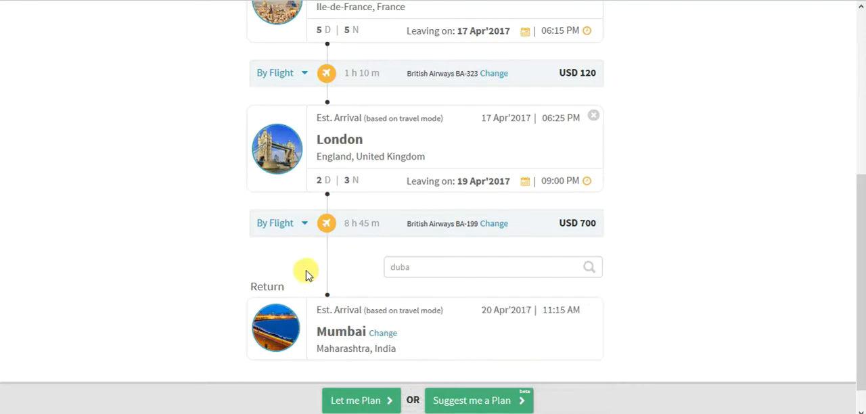
- Review the Mumbai, Paris and London route and continue with the self-planned option, Let me Plan
{"action": "scroll", "coordinate": [215, 82], "scroll_direction": "up", "scroll_amount": 3}
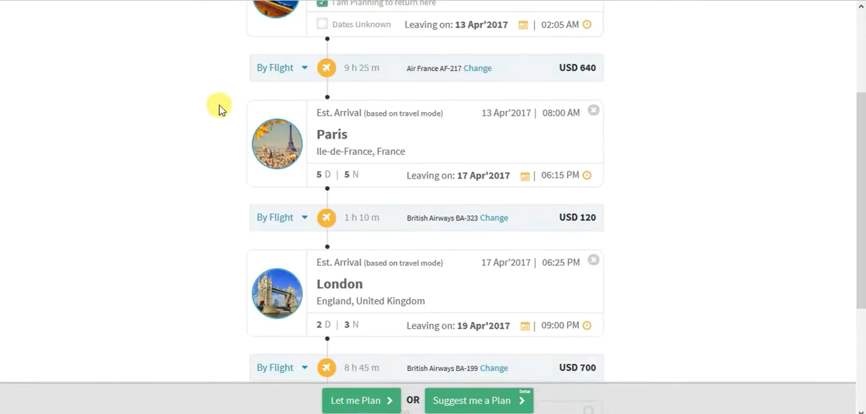
{"action": "scroll", "coordinate": [213, 110], "scroll_direction": "up", "scroll_amount": 3}
{"action": "scroll", "coordinate": [230, 118], "scroll_direction": "down", "scroll_amount": 6}
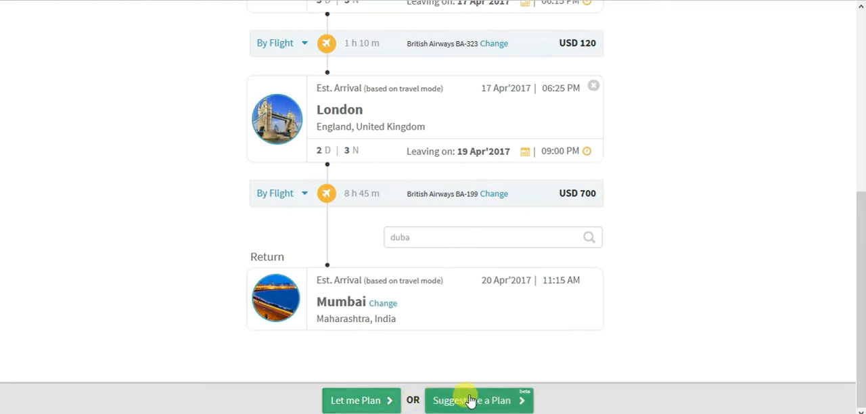
{"action": "scroll", "coordinate": [155, 248], "scroll_direction": "up", "scroll_amount": 3}
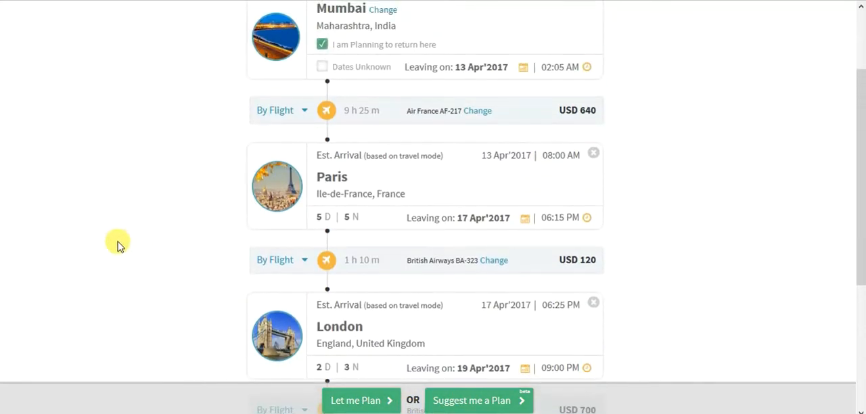
{"action": "left_click", "coordinate": [352, 406]}
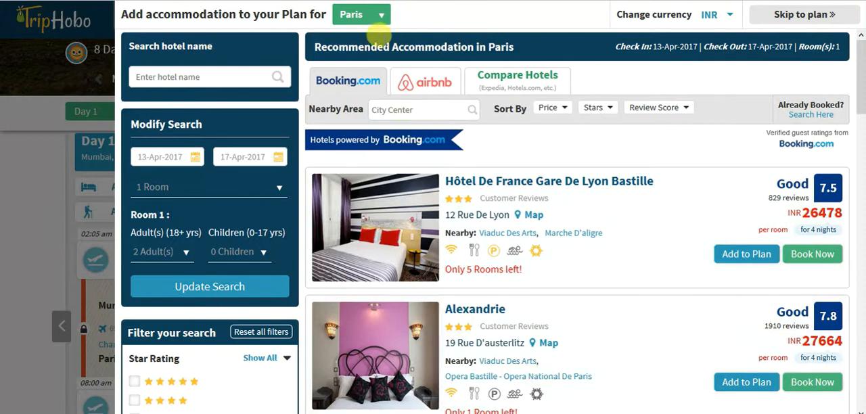
- Browse the recommended Booking.com hotels in Paris and switch the accommodation list to Airbnb
{"action": "left_click", "coordinate": [220, 75]}
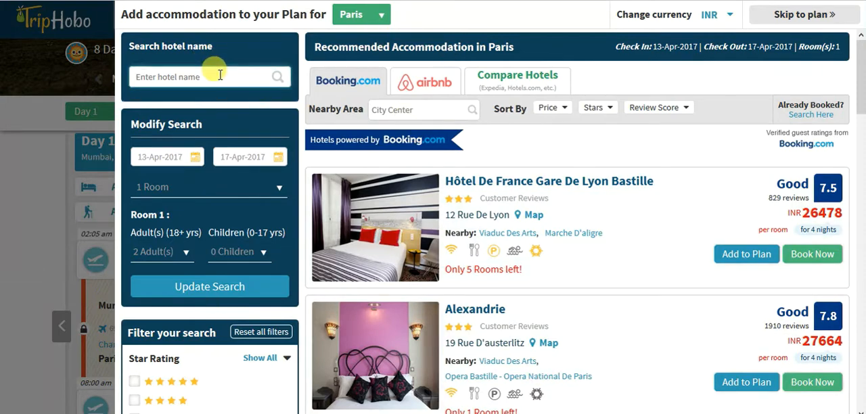
{"action": "scroll", "coordinate": [568, 230], "scroll_direction": "down", "scroll_amount": 5}
{"action": "scroll", "coordinate": [570, 230], "scroll_direction": "down", "scroll_amount": 17}
{"action": "scroll", "coordinate": [562, 237], "scroll_direction": "up", "scroll_amount": 16}
{"action": "scroll", "coordinate": [548, 248], "scroll_direction": "up", "scroll_amount": 6}
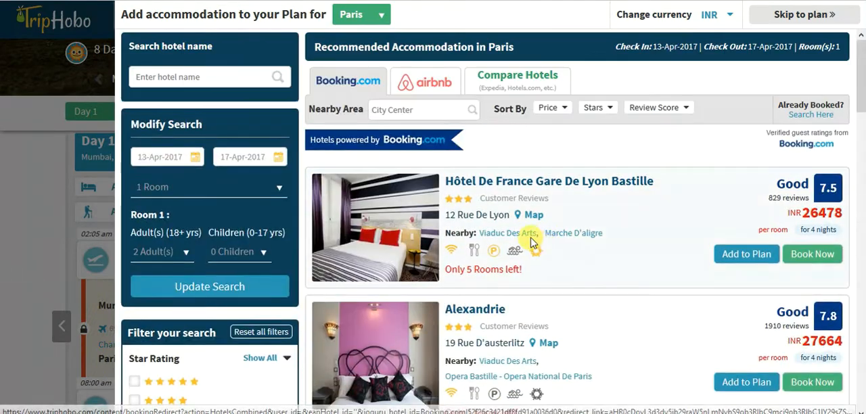
{"action": "left_click", "coordinate": [443, 84]}
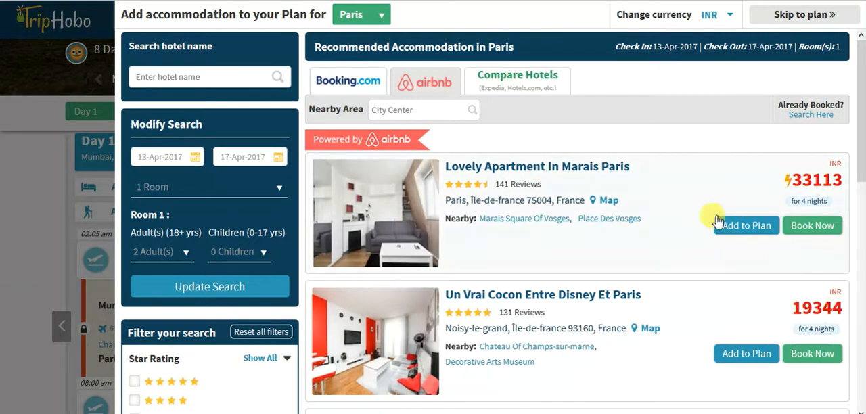
- Switch the currency of the Paris accommodation prices to US Dollar
{"action": "left_click", "coordinate": [731, 17]}
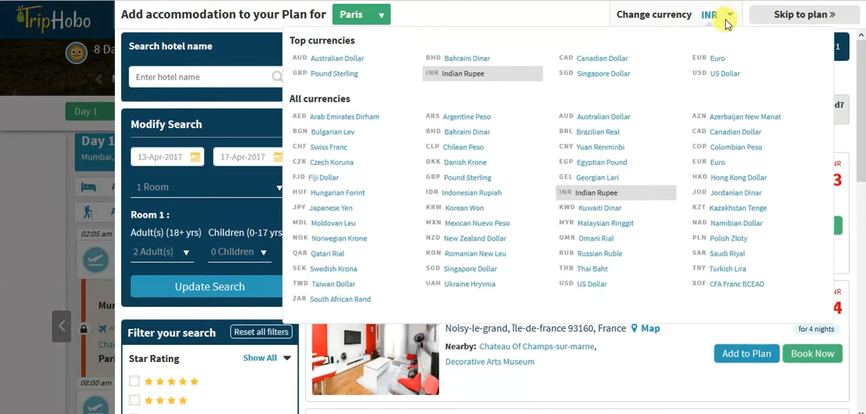
{"action": "left_click", "coordinate": [718, 73]}
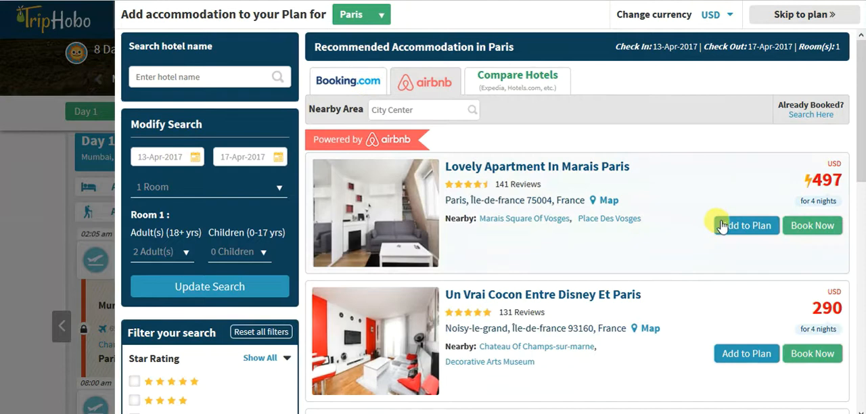
{"action": "scroll", "coordinate": [690, 206], "scroll_direction": "down", "scroll_amount": 4}
{"action": "scroll", "coordinate": [669, 213], "scroll_direction": "up", "scroll_amount": 4}
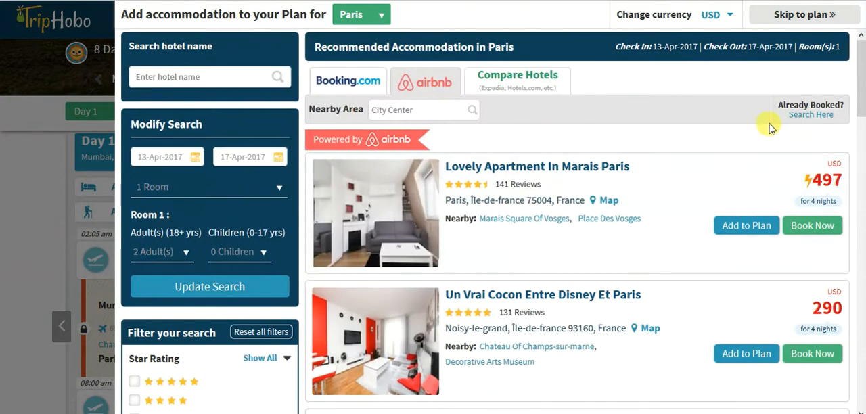
- Open the search for already booked Paris accommodation, then add the Airbnb listing Un Vrai Cocon Entre Disney Et Paris to the plan
{"action": "left_click", "coordinate": [814, 119]}
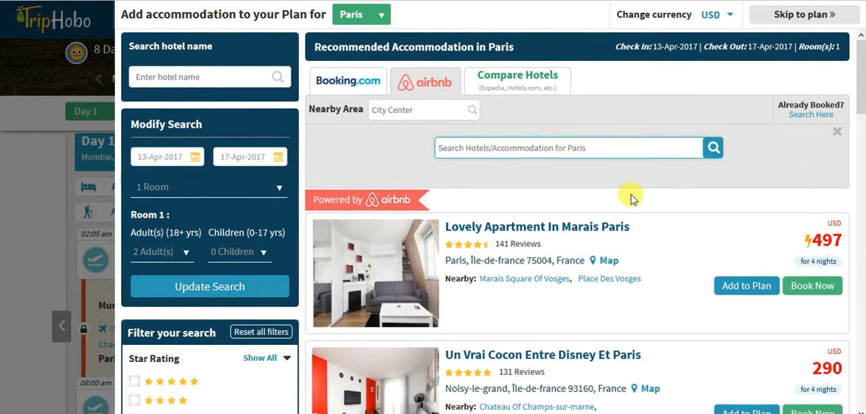
{"action": "scroll", "coordinate": [671, 203], "scroll_direction": "down", "scroll_amount": 2}
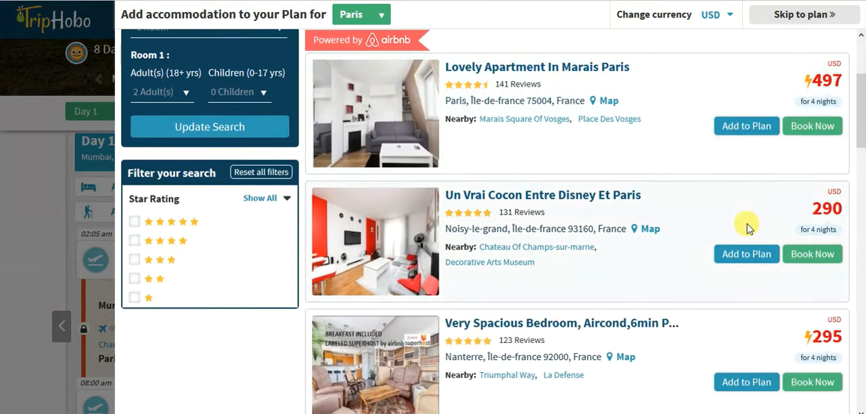
{"action": "scroll", "coordinate": [745, 226], "scroll_direction": "down", "scroll_amount": 1}
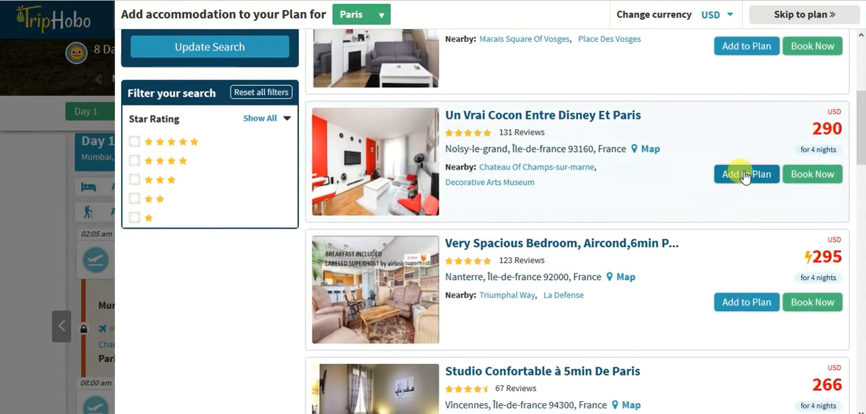
{"action": "left_click", "coordinate": [745, 176]}
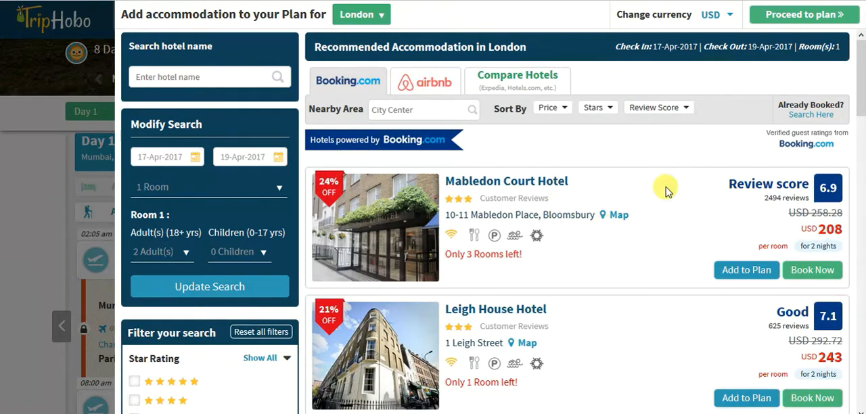
- Add Arran House Hotel from the recommended London hotels to the plan and proceed to the itinerary
{"action": "scroll", "coordinate": [666, 192], "scroll_direction": "down", "scroll_amount": 5}
{"action": "scroll", "coordinate": [623, 219], "scroll_direction": "up", "scroll_amount": 5}
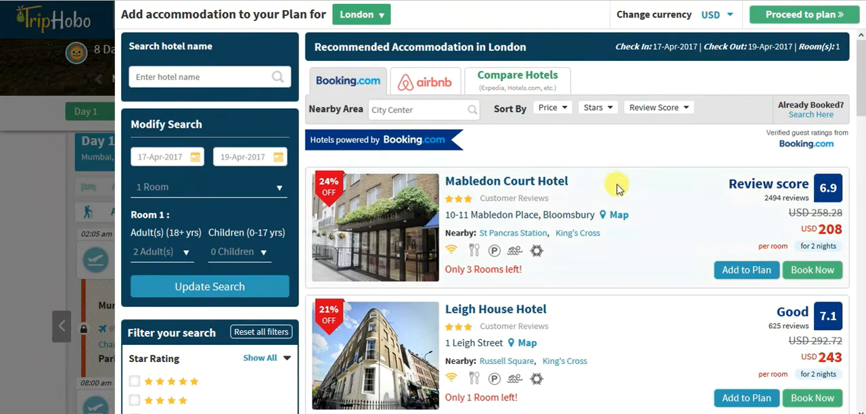
{"action": "scroll", "coordinate": [617, 189], "scroll_direction": "down", "scroll_amount": 5}
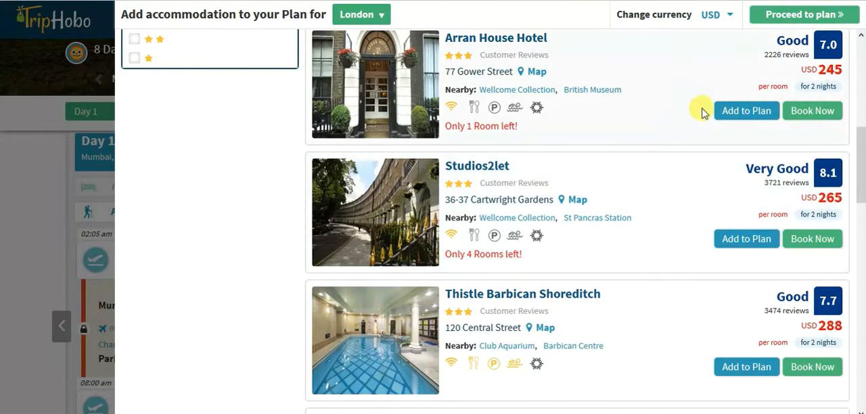
{"action": "left_click", "coordinate": [728, 114]}
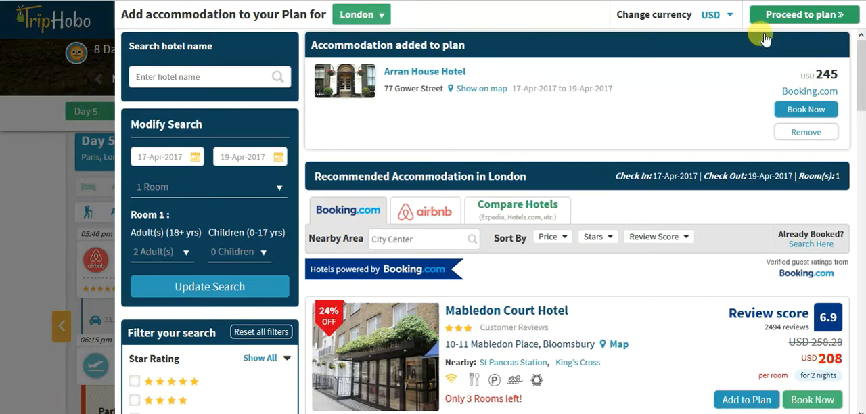
{"action": "left_click", "coordinate": [763, 20]}
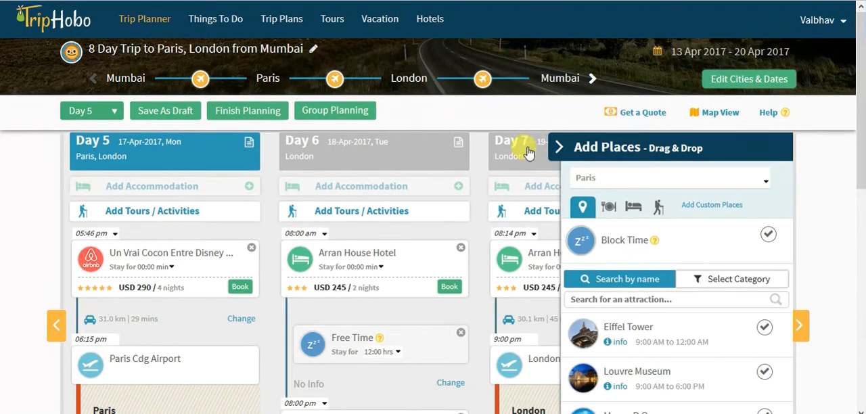
- Review the Day 5 to Day 7 schedule and return the itinerary to Day 1
{"action": "scroll", "coordinate": [483, 170], "scroll_direction": "down", "scroll_amount": 2}
{"action": "scroll", "coordinate": [476, 174], "scroll_direction": "down", "scroll_amount": 5}
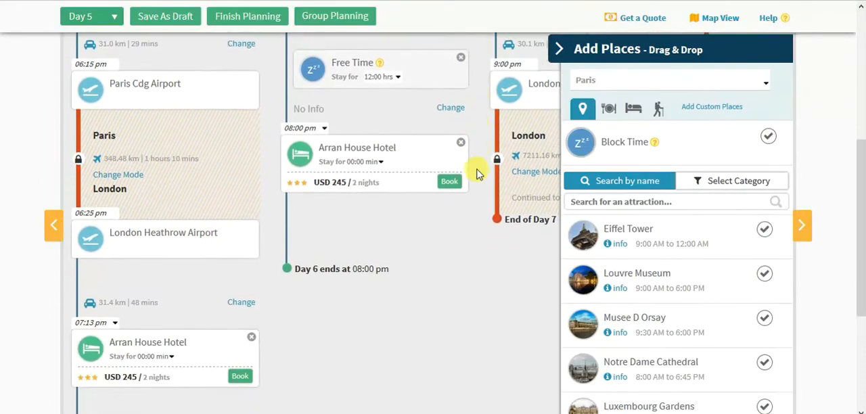
{"action": "scroll", "coordinate": [470, 170], "scroll_direction": "up", "scroll_amount": 2}
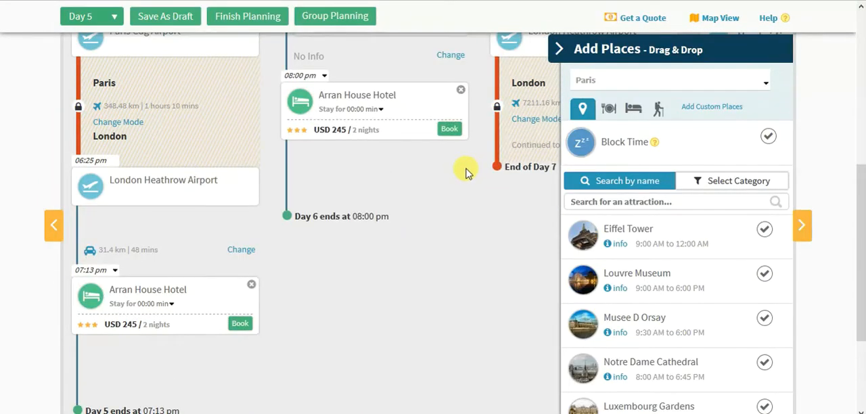
{"action": "scroll", "coordinate": [92, 203], "scroll_direction": "up", "scroll_amount": 5}
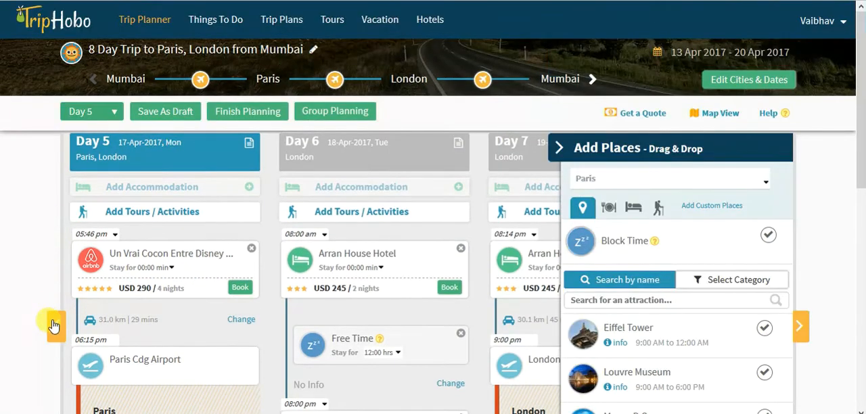
{"action": "left_click", "coordinate": [54, 327]}
{"action": "left_click", "coordinate": [90, 111]}
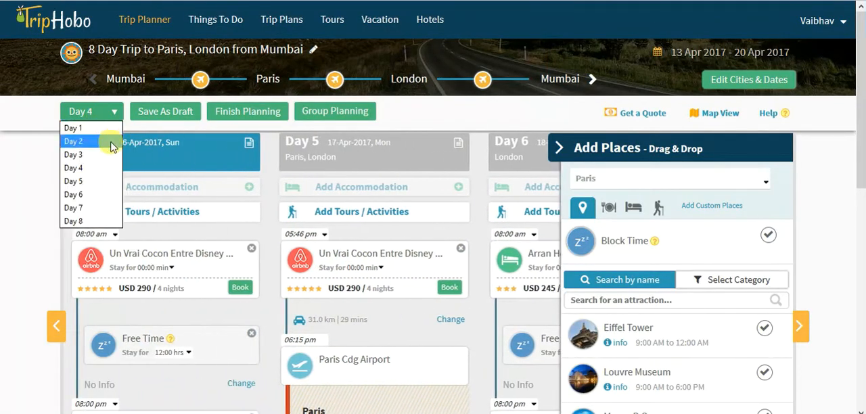
{"action": "left_click", "coordinate": [105, 130]}
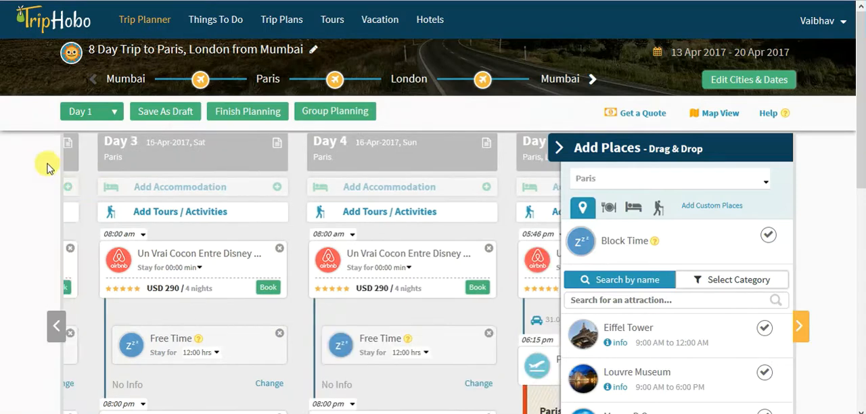
- Set the stay at the first Airbnb stop after the Paris airport on Day 1 to 2 hours
{"action": "scroll", "coordinate": [4, 208], "scroll_direction": "down", "scroll_amount": 2}
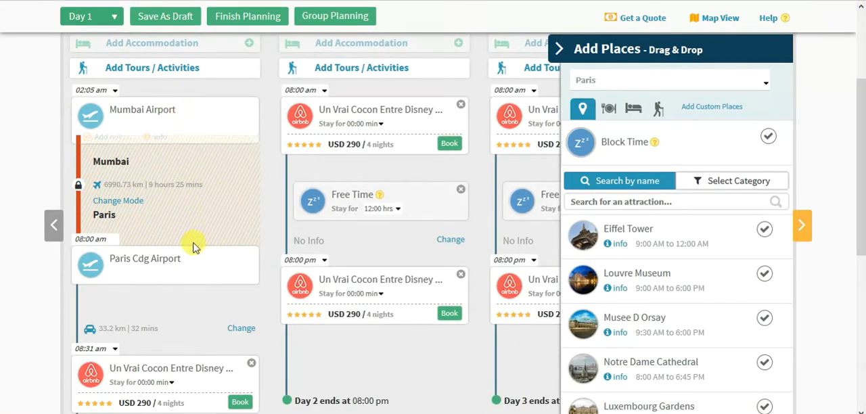
{"action": "mouse_move", "coordinate": [160, 254]}
{"action": "scroll", "coordinate": [285, 268], "scroll_direction": "down", "scroll_amount": 3}
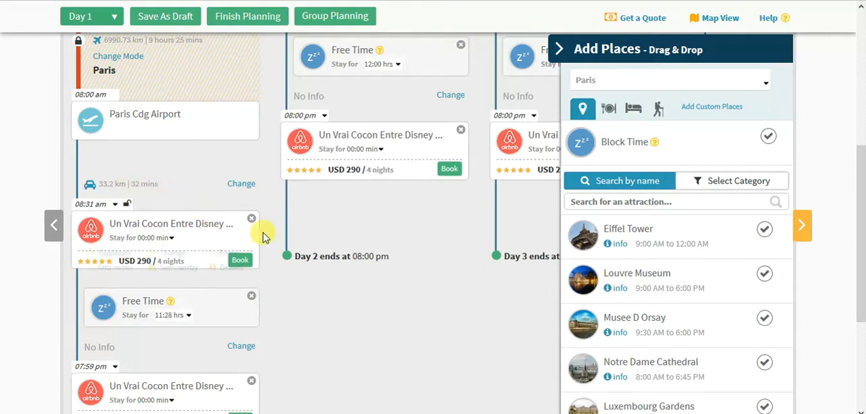
{"action": "scroll", "coordinate": [267, 223], "scroll_direction": "down", "scroll_amount": 1}
{"action": "mouse_move", "coordinate": [162, 165]}
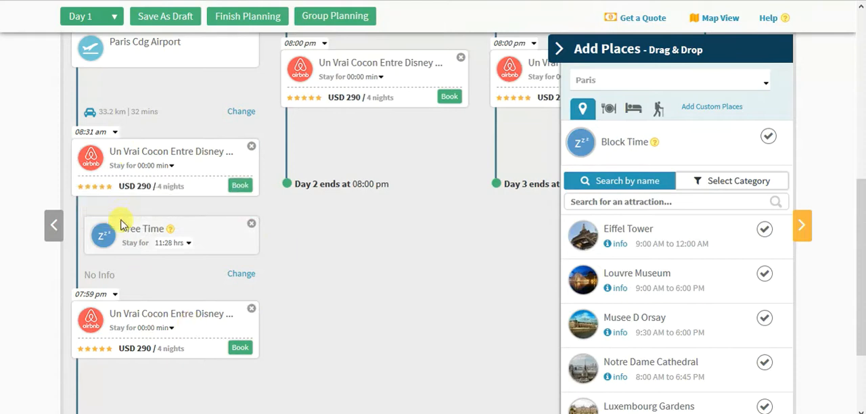
{"action": "left_click", "coordinate": [172, 167]}
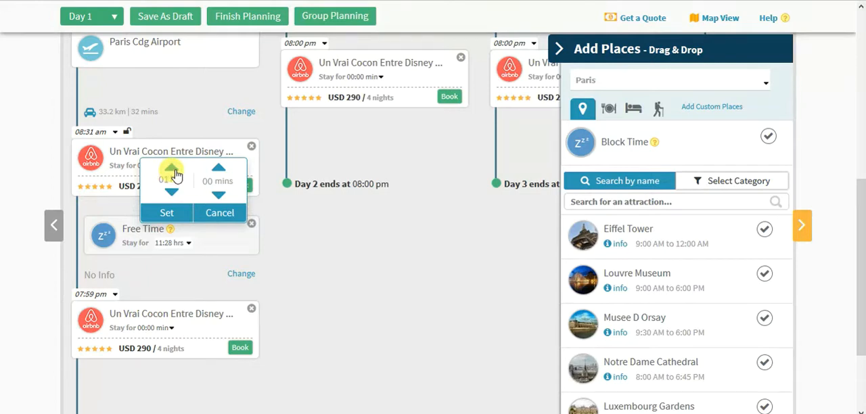
{"action": "left_click", "coordinate": [167, 211]}
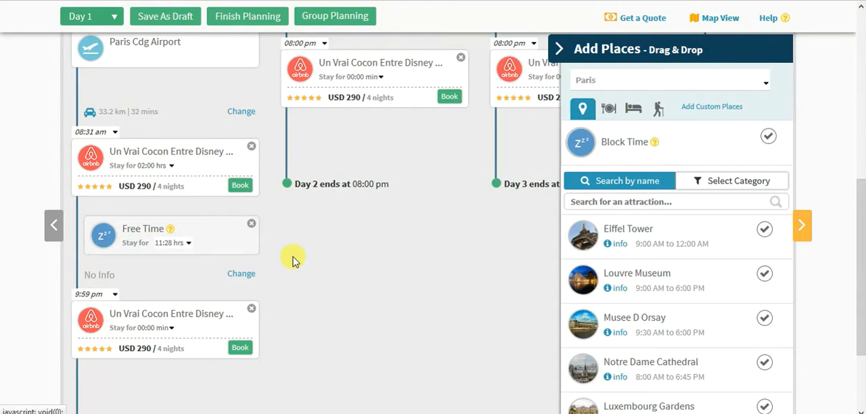
- Look through the Day 2 to Day 4 columns of the itinerary and go back to Day 1
{"action": "scroll", "coordinate": [274, 256], "scroll_direction": "up", "scroll_amount": 5}
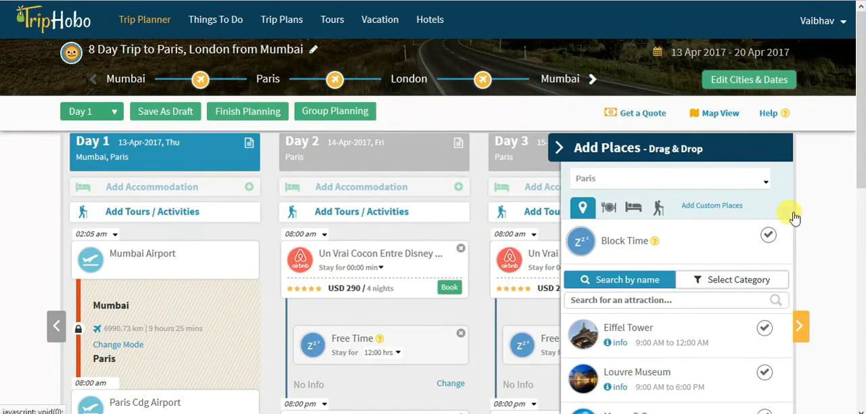
{"action": "left_click", "coordinate": [800, 327]}
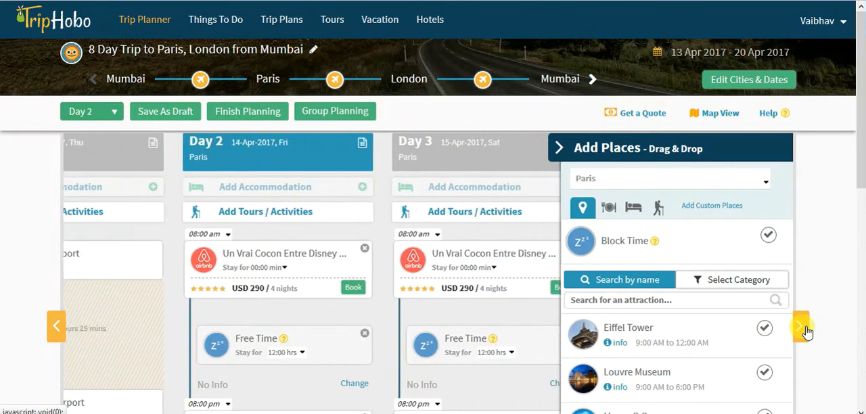
{"action": "left_click", "coordinate": [397, 293]}
{"action": "left_click", "coordinate": [55, 327]}
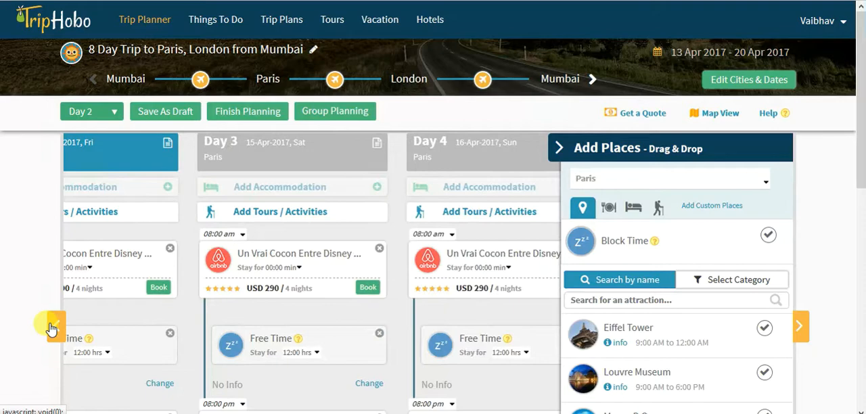
{"action": "left_click", "coordinate": [52, 329]}
- Browse the suggested attractions and the restaurant suggestions for Paris
{"action": "scroll", "coordinate": [284, 250], "scroll_direction": "down", "scroll_amount": 3}
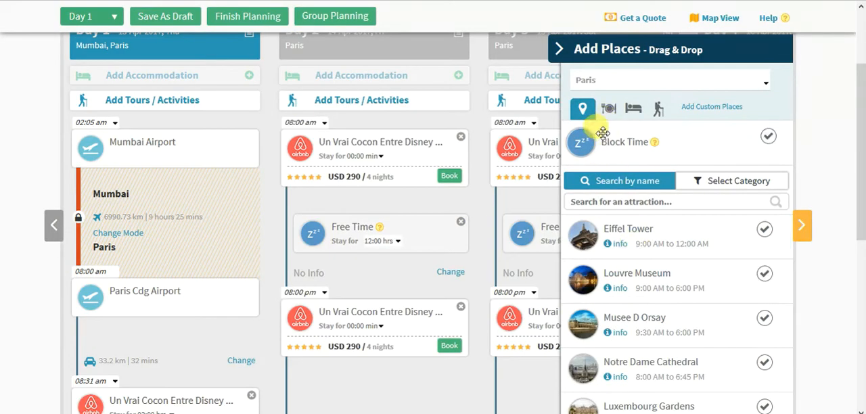
{"action": "scroll", "coordinate": [687, 288], "scroll_direction": "down", "scroll_amount": 1}
{"action": "scroll", "coordinate": [690, 292], "scroll_direction": "up", "scroll_amount": 1}
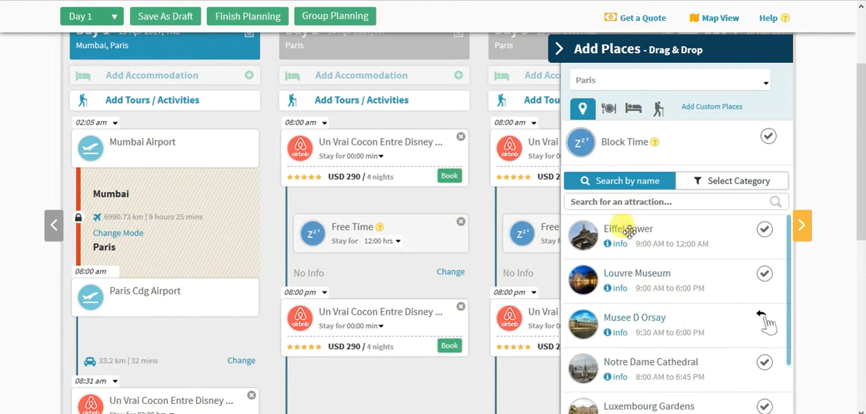
{"action": "left_click", "coordinate": [607, 113]}
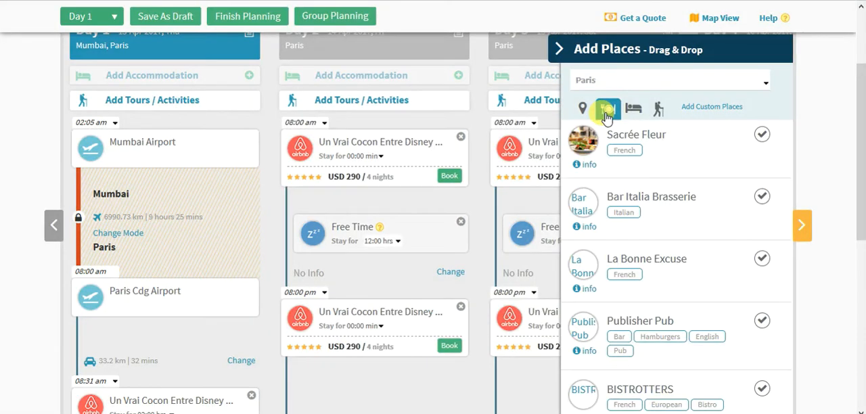
{"action": "scroll", "coordinate": [711, 251], "scroll_direction": "down", "scroll_amount": 1}
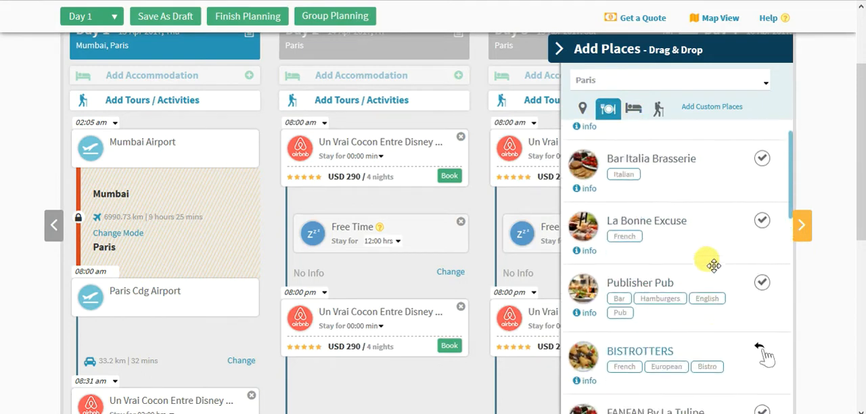
{"action": "scroll", "coordinate": [713, 265], "scroll_direction": "up", "scroll_amount": 1}
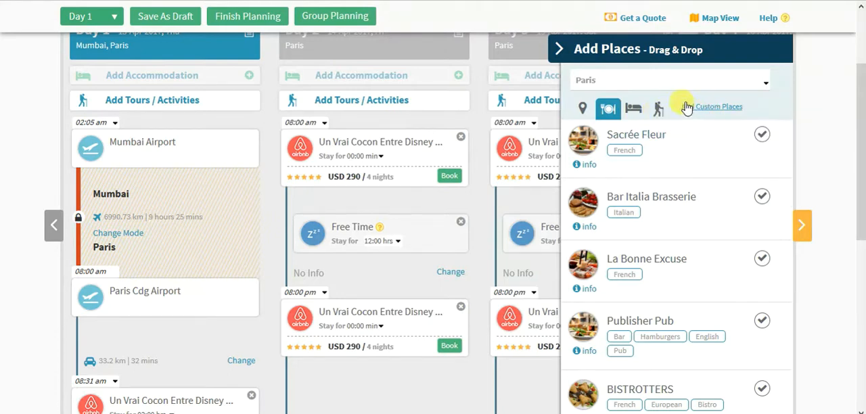
- View the custom place search for Paris and close it without adding a place
{"action": "left_click", "coordinate": [723, 108]}
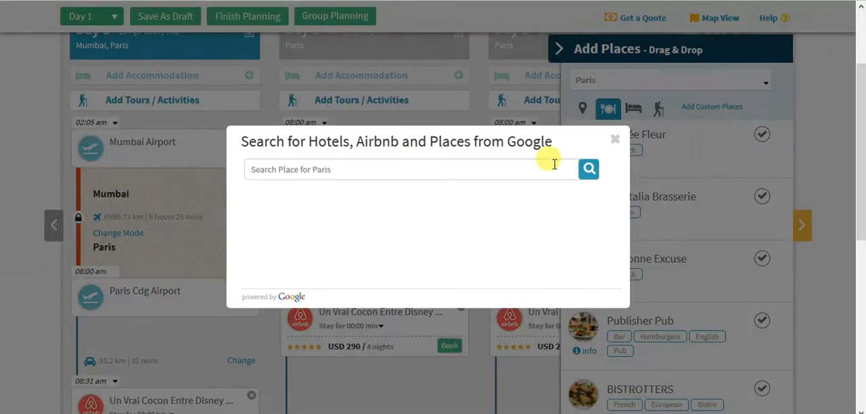
{"action": "left_click", "coordinate": [474, 170]}
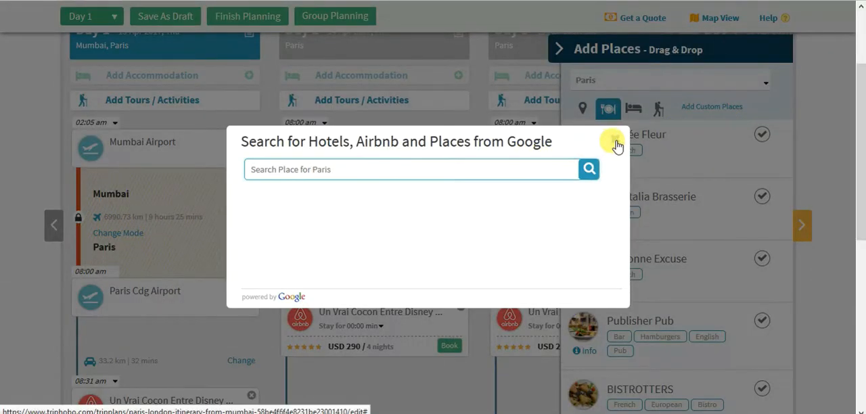
{"action": "left_click", "coordinate": [616, 143]}
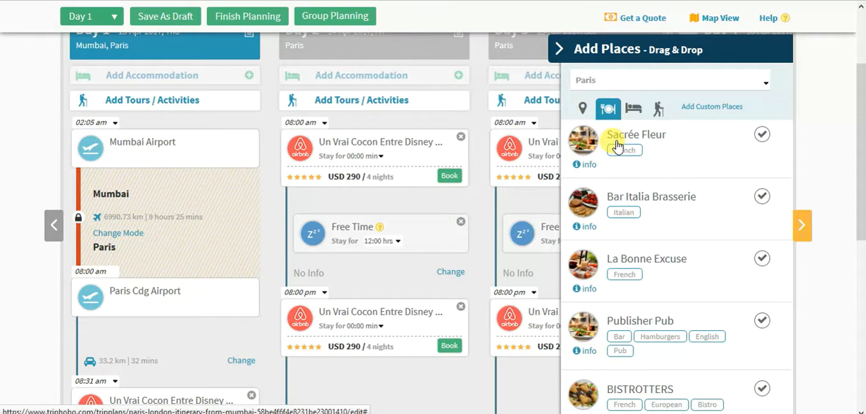
- Add the Eiffel Tower from the suggested Paris attractions to Day 1, right after the first Airbnb stop
{"action": "left_click", "coordinate": [585, 112]}
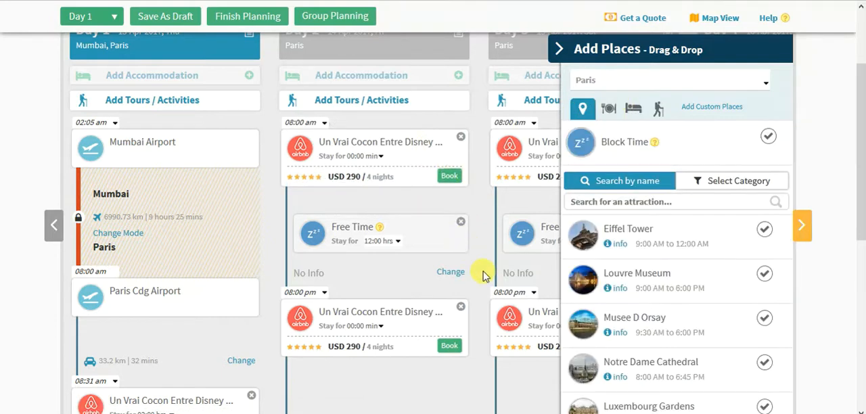
{"action": "scroll", "coordinate": [482, 274], "scroll_direction": "down", "scroll_amount": 4}
{"action": "scroll", "coordinate": [480, 269], "scroll_direction": "up", "scroll_amount": 5}
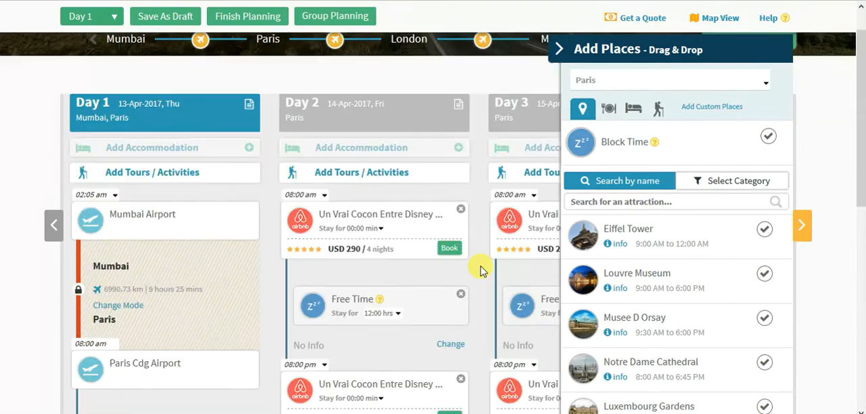
{"action": "scroll", "coordinate": [480, 269], "scroll_direction": "down", "scroll_amount": 3}
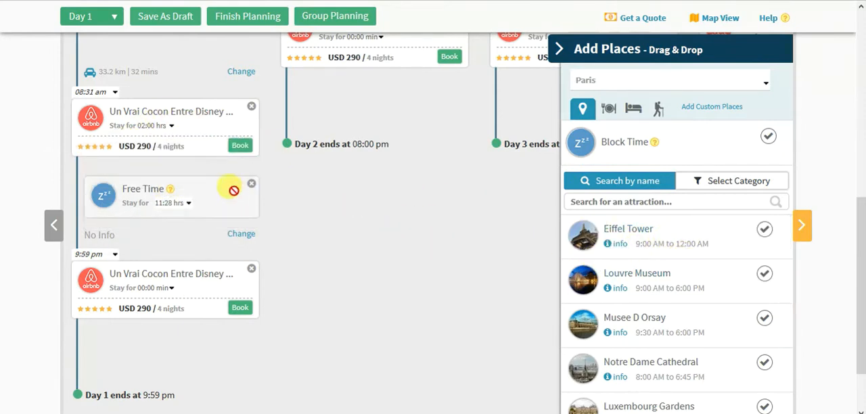
{"action": "left_click_drag", "start_coordinate": [649, 239], "coordinate": [151, 197]}
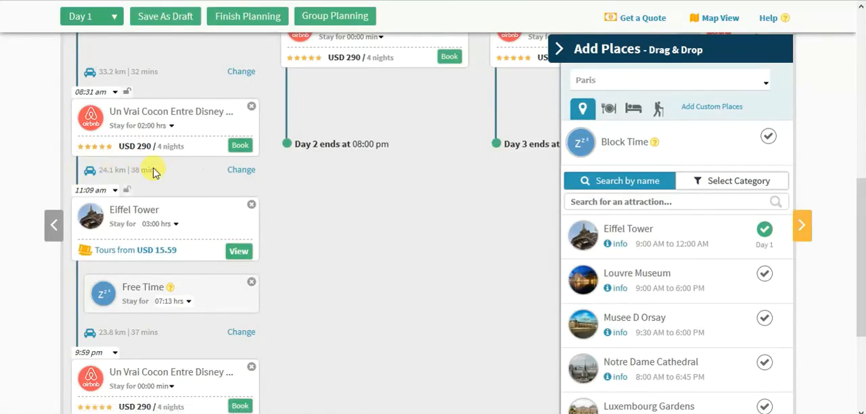
- Find Champ De Mars among the attractions near the Eiffel Tower and add it to Day 1
{"action": "mouse_move", "coordinate": [242, 234]}
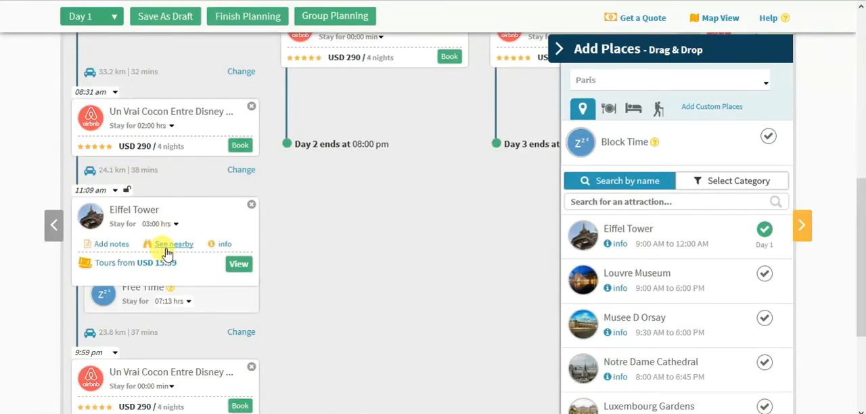
{"action": "left_click", "coordinate": [169, 253]}
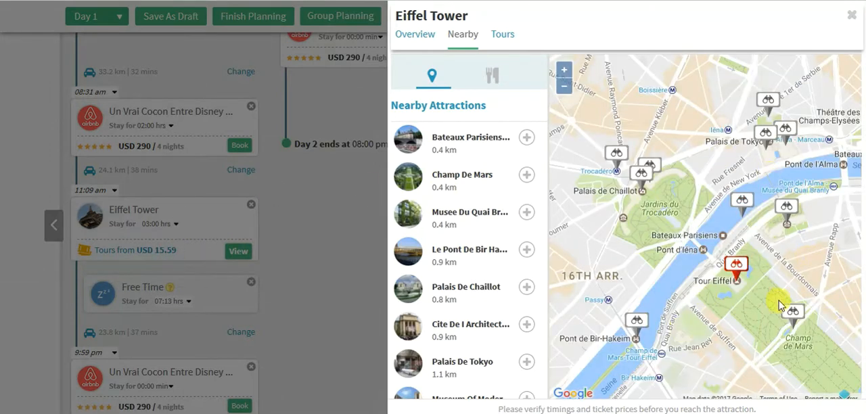
{"action": "left_click", "coordinate": [795, 314]}
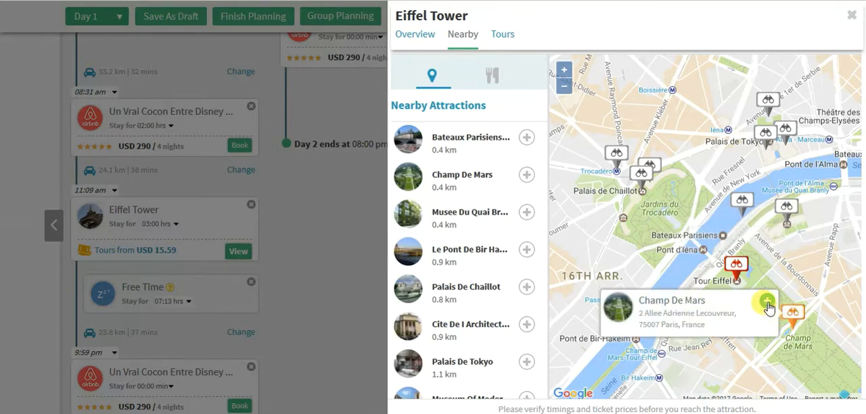
{"action": "left_click", "coordinate": [767, 303]}
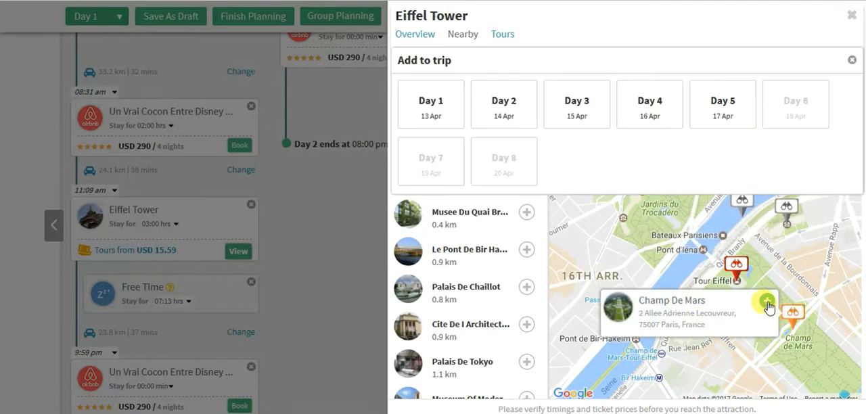
{"action": "left_click", "coordinate": [407, 122]}
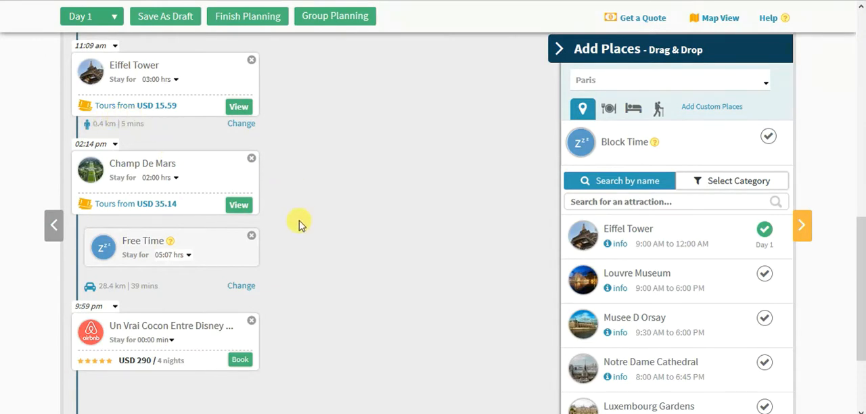
- Add the Louvre Museum to Day 1 directly after Champ De Mars
{"action": "scroll", "coordinate": [300, 234], "scroll_direction": "up", "scroll_amount": 2}
{"action": "scroll", "coordinate": [300, 245], "scroll_direction": "up", "scroll_amount": 4}
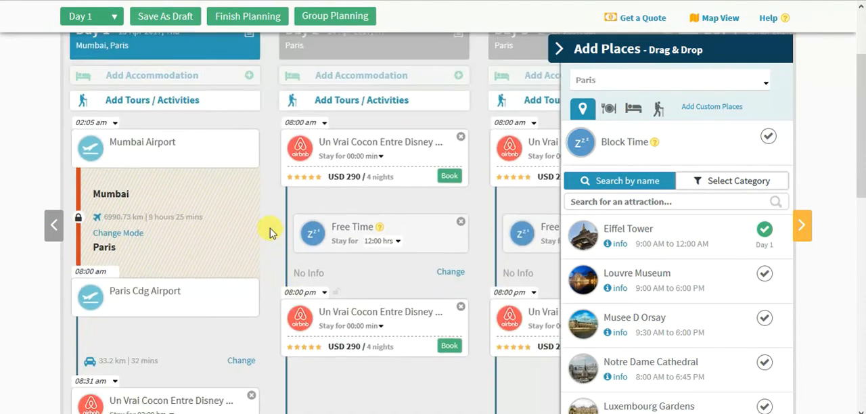
{"action": "scroll", "coordinate": [268, 189], "scroll_direction": "down", "scroll_amount": 6}
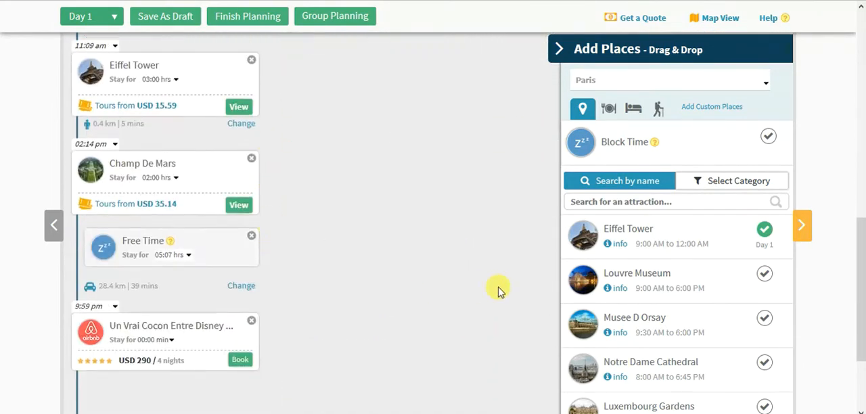
{"action": "left_click_drag", "start_coordinate": [484, 314], "coordinate": [129, 272]}
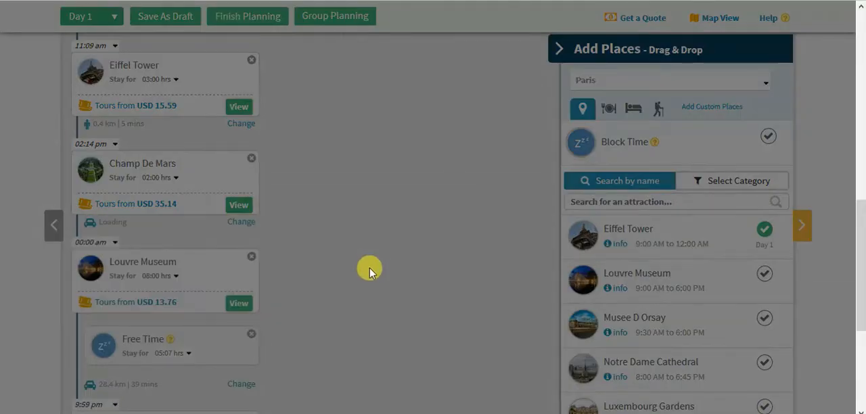
- Look over the Day 1 schedule and browse the remaining suggested attractions for Paris
{"action": "scroll", "coordinate": [342, 292], "scroll_direction": "up", "scroll_amount": 4}
{"action": "scroll", "coordinate": [726, 263], "scroll_direction": "down", "scroll_amount": 3}
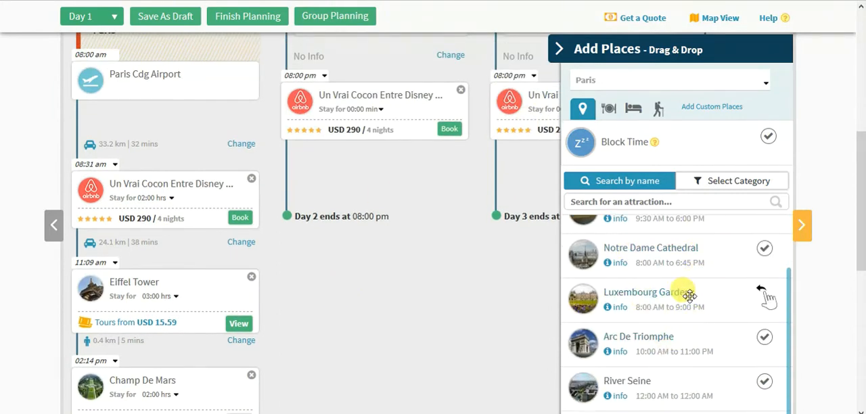
{"action": "scroll", "coordinate": [687, 298], "scroll_direction": "down", "scroll_amount": 2}
{"action": "scroll", "coordinate": [559, 315], "scroll_direction": "down", "scroll_amount": 3}
{"action": "scroll", "coordinate": [567, 325], "scroll_direction": "down", "scroll_amount": 1}
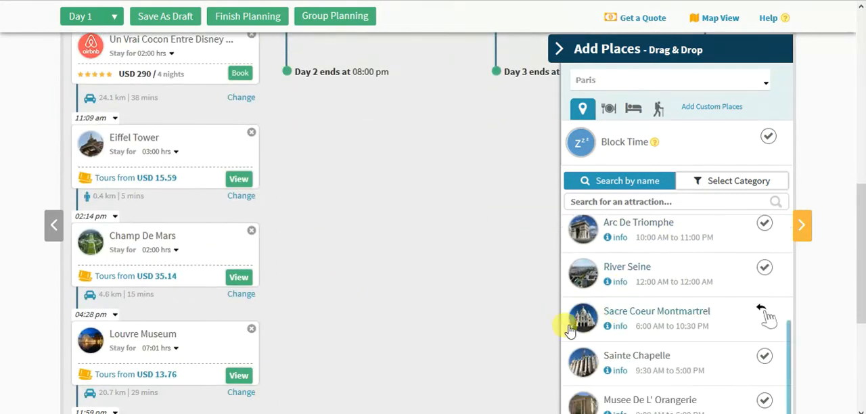
{"action": "scroll", "coordinate": [646, 304], "scroll_direction": "up", "scroll_amount": 5}
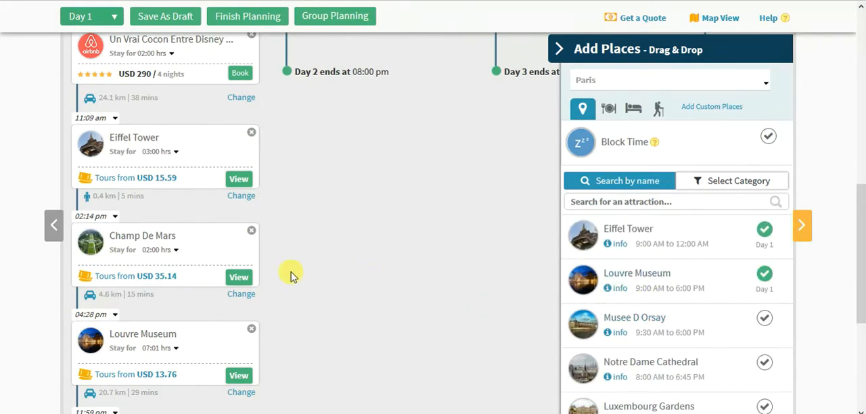
- Open the details of the Louvre Museum stop and read its description, April opening hours and ticket price
{"action": "scroll", "coordinate": [284, 281], "scroll_direction": "down", "scroll_amount": 2}
{"action": "mouse_move", "coordinate": [179, 277]}
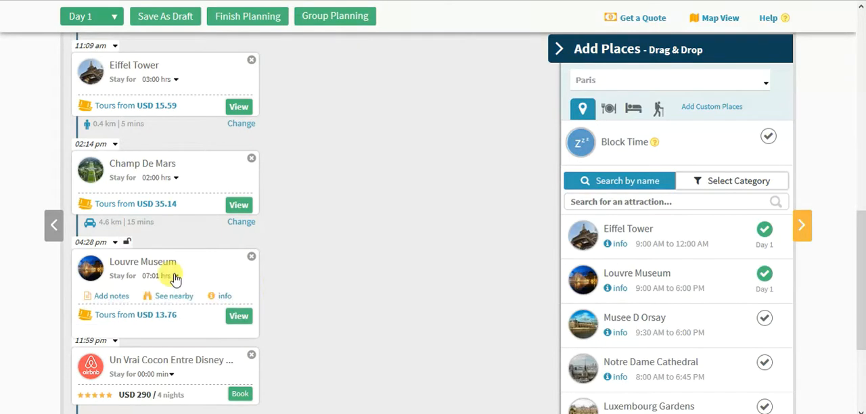
{"action": "left_click", "coordinate": [222, 295]}
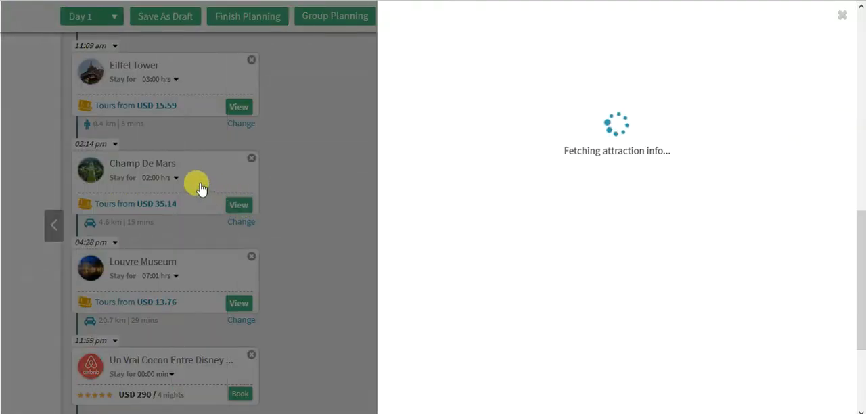
{"action": "left_click_drag", "start_coordinate": [558, 82], "coordinate": [628, 184]}
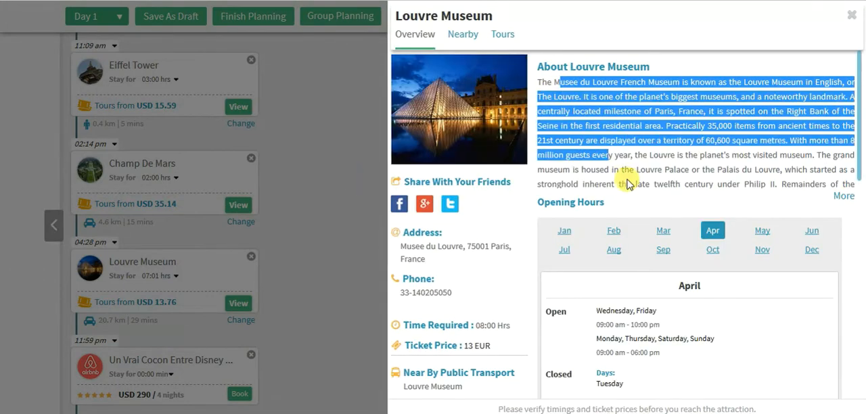
{"action": "left_click", "coordinate": [628, 184]}
{"action": "scroll", "coordinate": [638, 300], "scroll_direction": "down", "scroll_amount": 1}
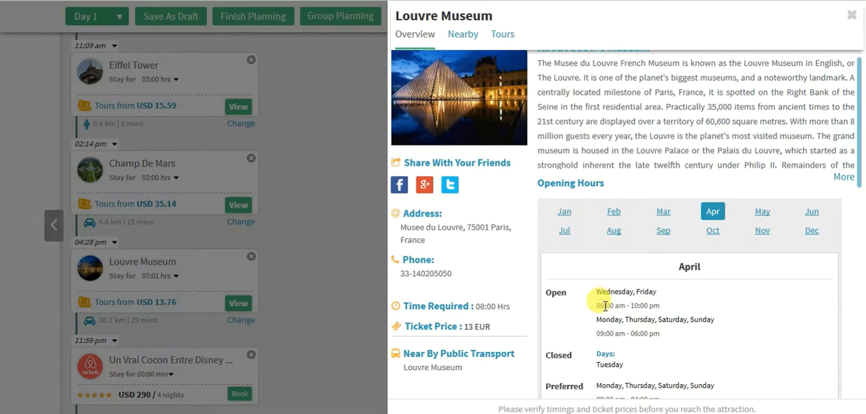
{"action": "left_click_drag", "start_coordinate": [605, 306], "coordinate": [682, 339]}
{"action": "left_click", "coordinate": [673, 339]}
{"action": "scroll", "coordinate": [673, 340], "scroll_direction": "down", "scroll_amount": 1}
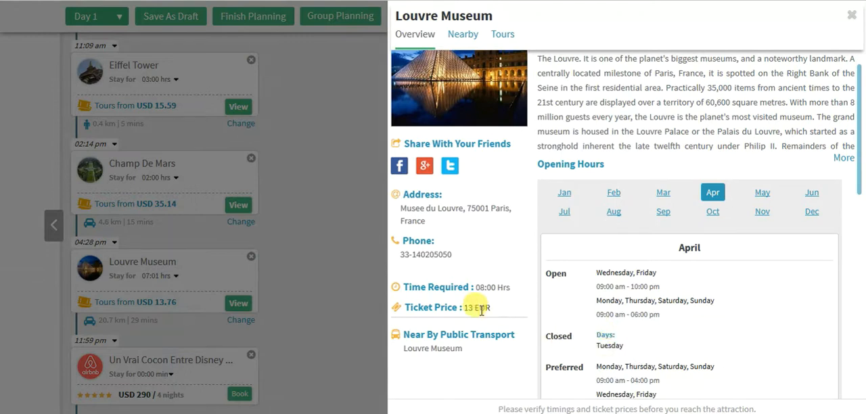
{"action": "left_click", "coordinate": [547, 239]}
{"action": "scroll", "coordinate": [595, 228], "scroll_direction": "up", "scroll_amount": 1}
{"action": "scroll", "coordinate": [617, 231], "scroll_direction": "down", "scroll_amount": 5}
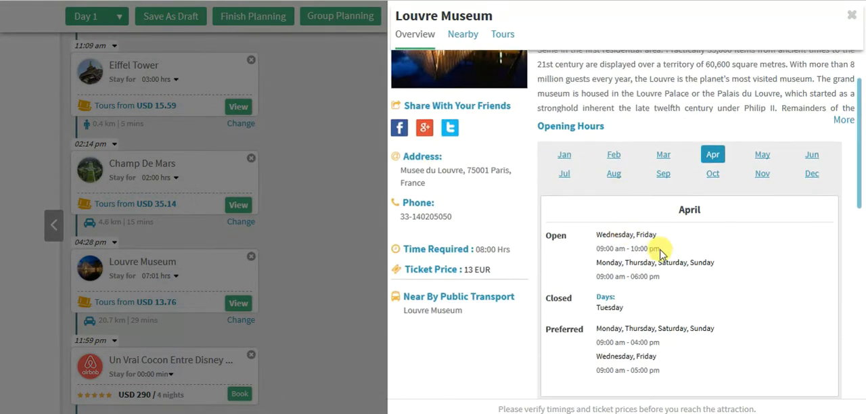
- Add the Skip the Line: Paris Louvre Museum Guided Tour to Day 1 of the plan
{"action": "scroll", "coordinate": [661, 256], "scroll_direction": "down", "scroll_amount": 1}
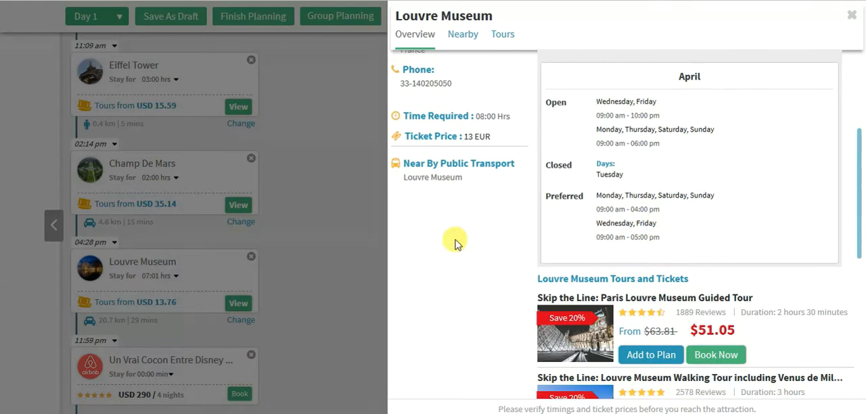
{"action": "left_click", "coordinate": [652, 356]}
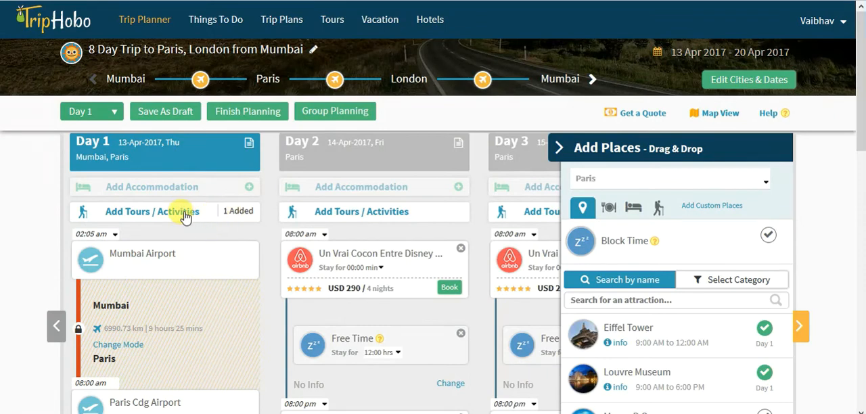
- Review Day 1's tours and tickets for Paris, including the added tour and the tour type and language filters, and return to the itinerary
{"action": "left_click", "coordinate": [185, 215]}
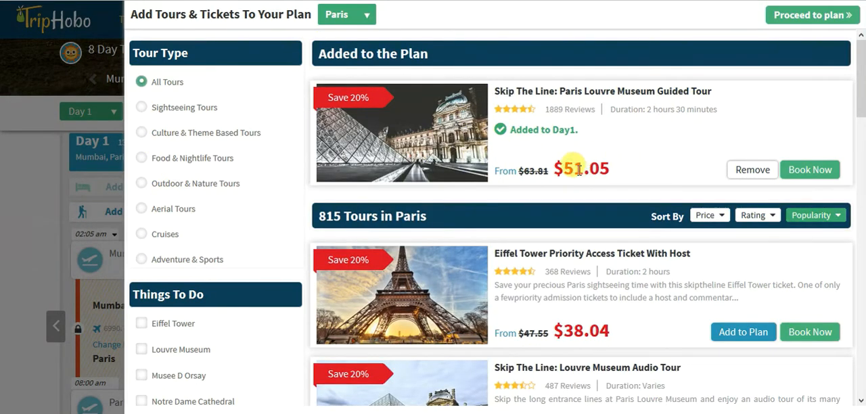
{"action": "left_click_drag", "start_coordinate": [509, 94], "coordinate": [602, 108]}
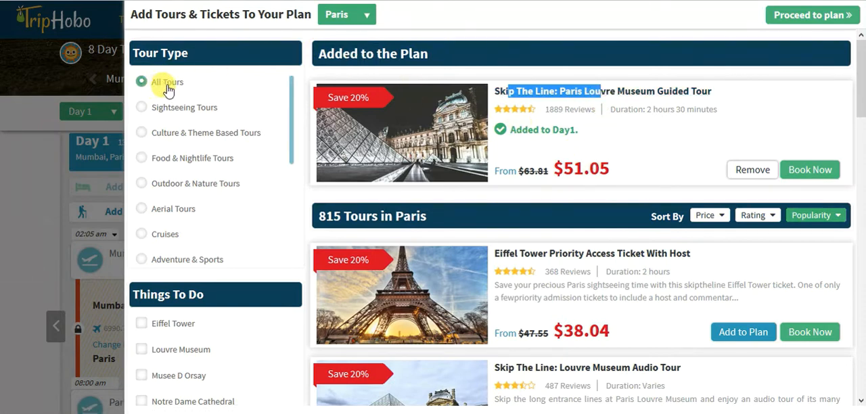
{"action": "scroll", "coordinate": [197, 149], "scroll_direction": "down", "scroll_amount": 5}
{"action": "scroll", "coordinate": [217, 203], "scroll_direction": "up", "scroll_amount": 3}
{"action": "scroll", "coordinate": [223, 189], "scroll_direction": "down", "scroll_amount": 1}
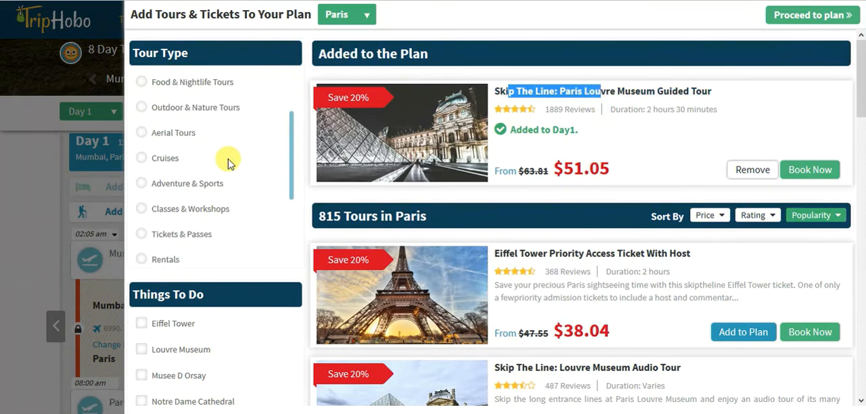
{"action": "scroll", "coordinate": [225, 166], "scroll_direction": "down", "scroll_amount": 2}
{"action": "scroll", "coordinate": [274, 291], "scroll_direction": "down", "scroll_amount": 5}
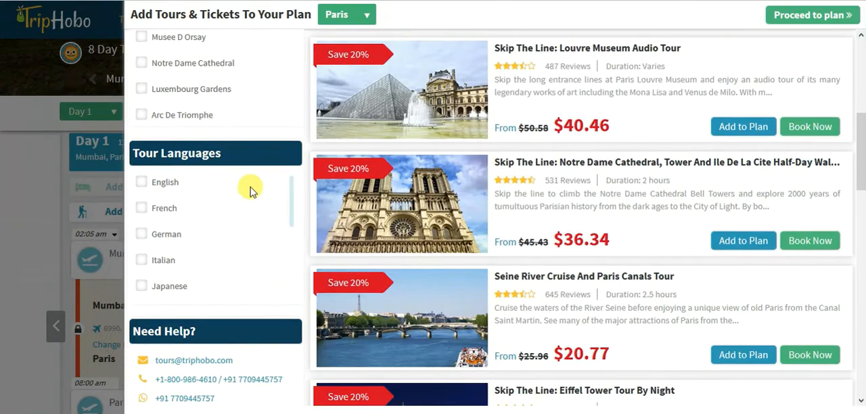
{"action": "scroll", "coordinate": [240, 217], "scroll_direction": "down", "scroll_amount": 1}
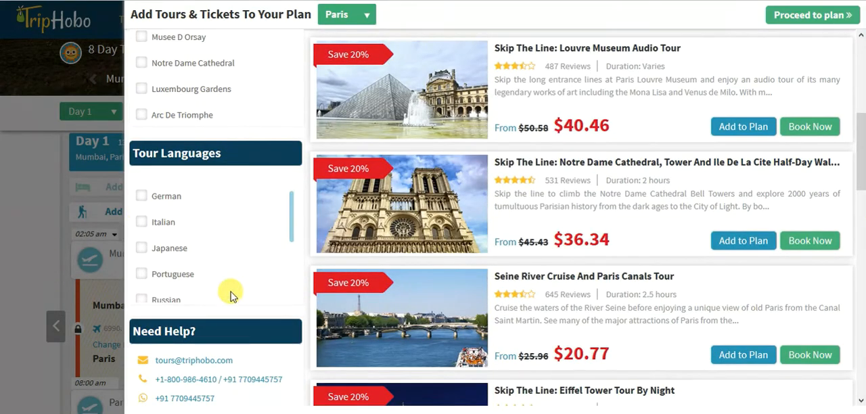
{"action": "scroll", "coordinate": [223, 209], "scroll_direction": "up", "scroll_amount": 2}
{"action": "scroll", "coordinate": [217, 139], "scroll_direction": "up", "scroll_amount": 5}
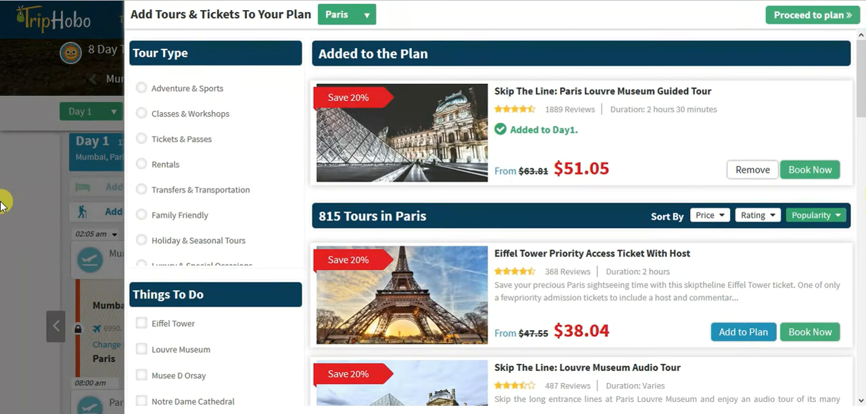
{"action": "left_click", "coordinate": [21, 135]}
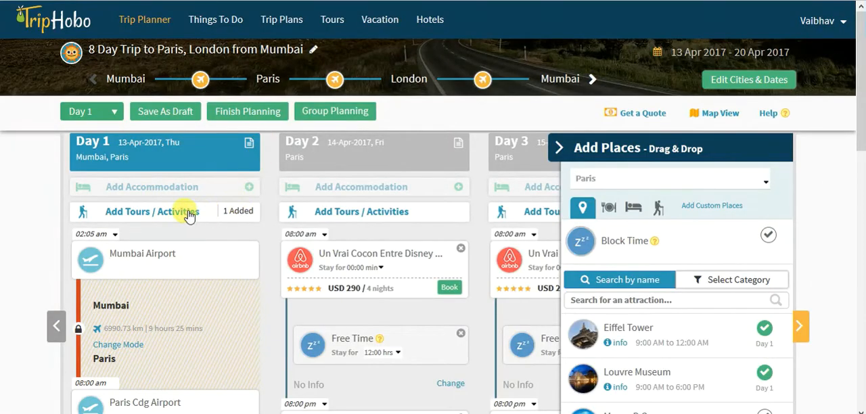
- View the Paris tours from the place suggestions and return to the itinerary without adding another tour
{"action": "scroll", "coordinate": [534, 254], "scroll_direction": "down", "scroll_amount": 1}
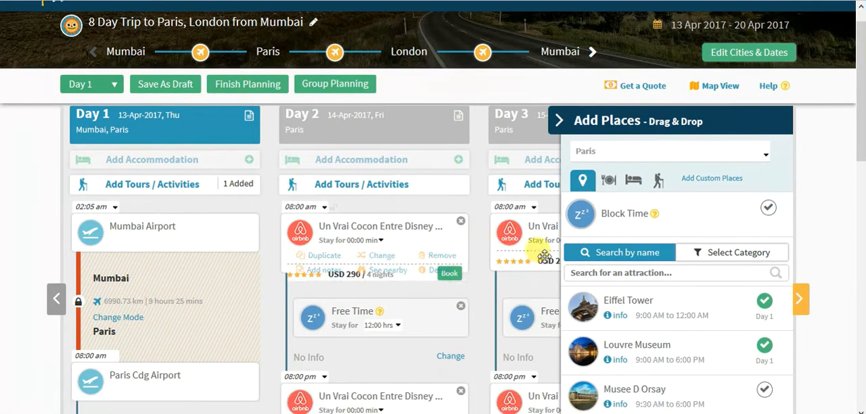
{"action": "scroll", "coordinate": [544, 256], "scroll_direction": "down", "scroll_amount": 2}
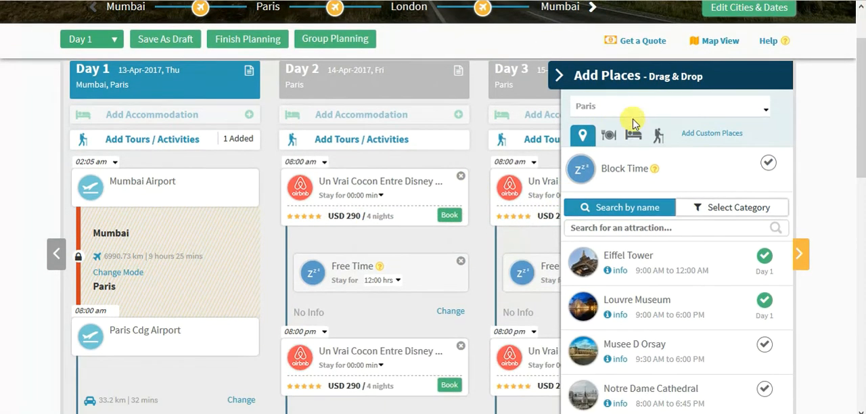
{"action": "left_click", "coordinate": [661, 143]}
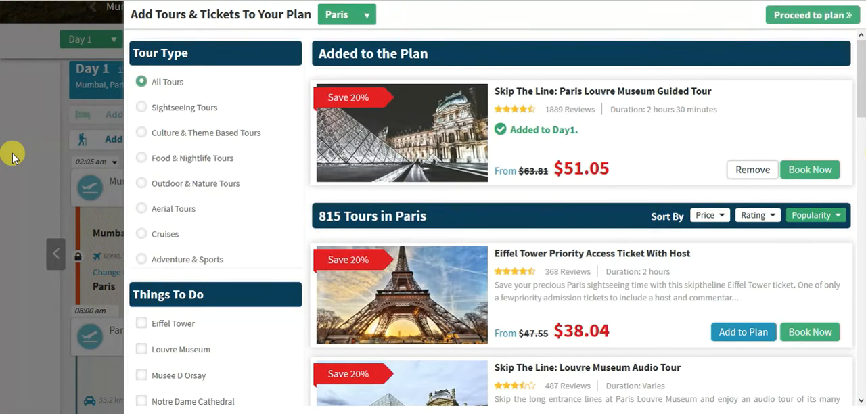
{"action": "left_click", "coordinate": [15, 159]}
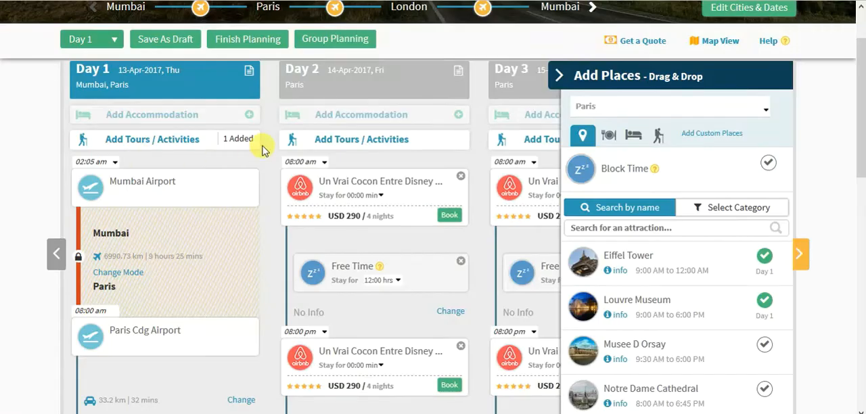
{"action": "scroll", "coordinate": [447, 186], "scroll_direction": "up", "scroll_amount": 2}
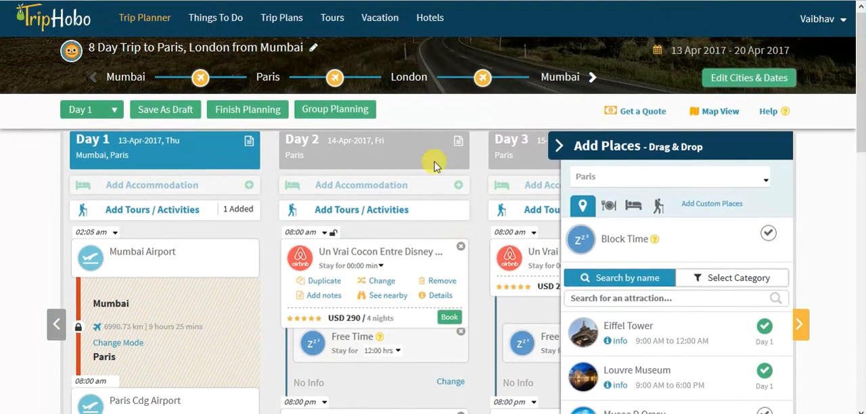
- Look at the group planning invitation form with its optional message, clear the trial invitee entry and return to the itinerary
{"action": "left_click", "coordinate": [369, 118]}
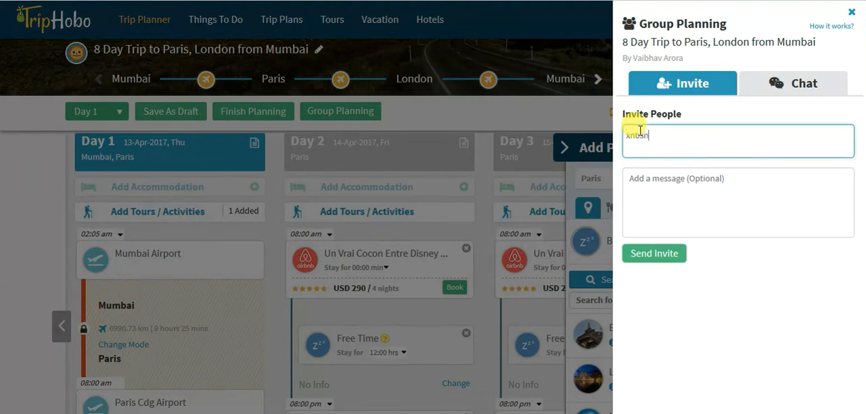
{"action": "key", "text": "ctrl+a"}
{"action": "key", "text": "BackSpace"}
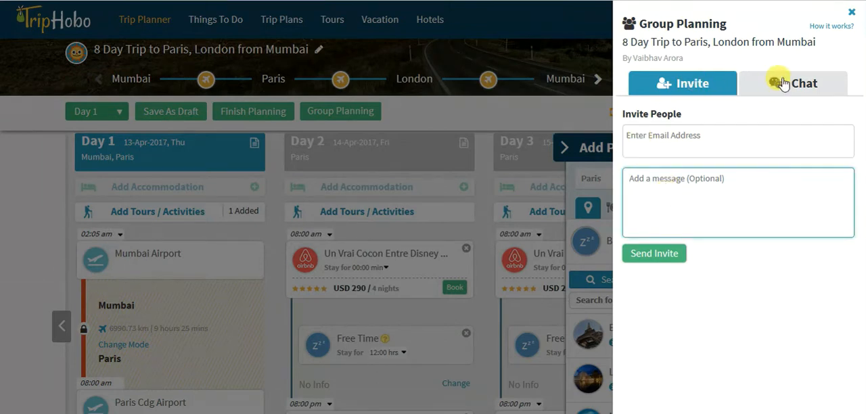
{"action": "left_click", "coordinate": [565, 119]}
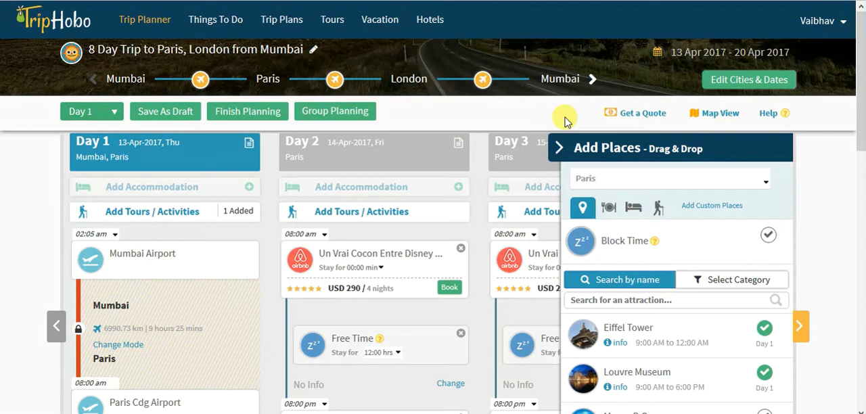
- View the Day 1 plan on the map and return to the day-by-day planner
{"action": "left_click", "coordinate": [721, 114]}
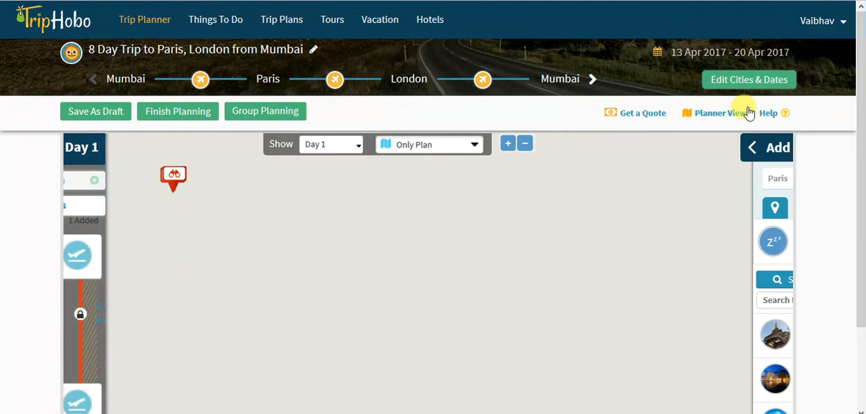
{"action": "left_click", "coordinate": [722, 118]}
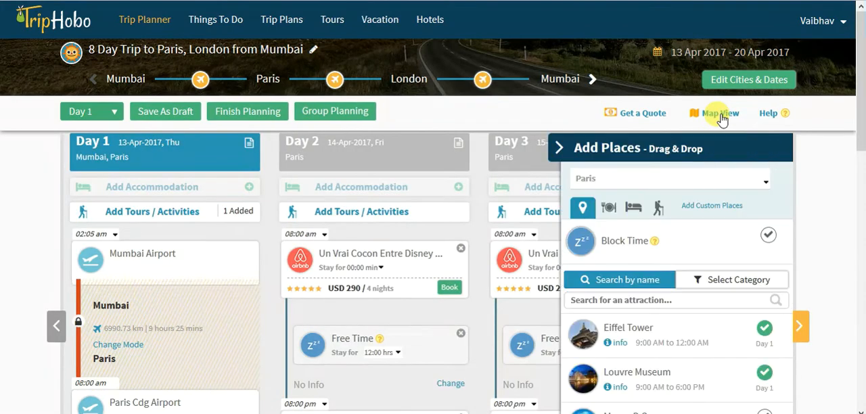
- Add Musee D Orsay from the Paris place suggestions to Day 2, between the accommodation and the free time
{"action": "scroll", "coordinate": [489, 255], "scroll_direction": "down", "scroll_amount": 5}
{"action": "scroll", "coordinate": [487, 254], "scroll_direction": "up", "scroll_amount": 4}
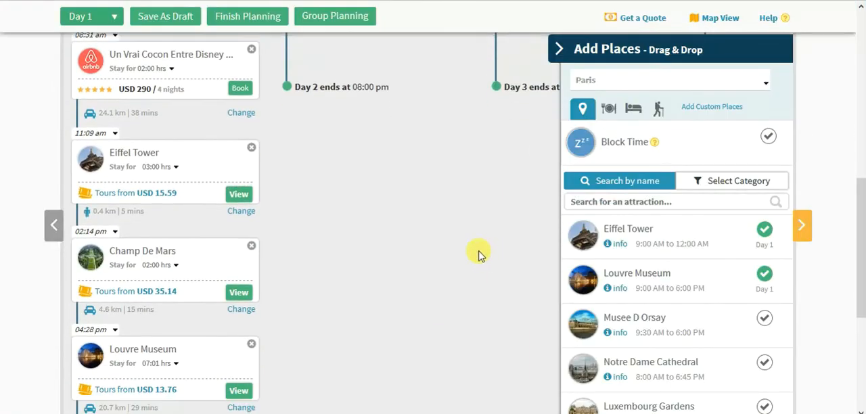
{"action": "left_click_drag", "start_coordinate": [657, 323], "coordinate": [371, 143]}
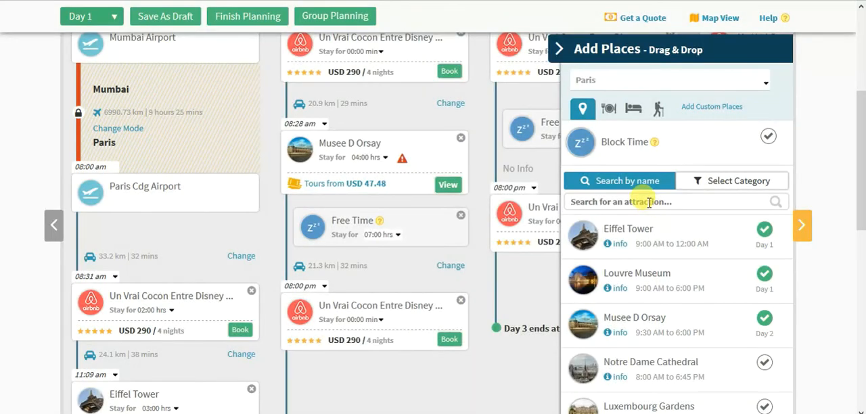
{"action": "left_click", "coordinate": [649, 203]}
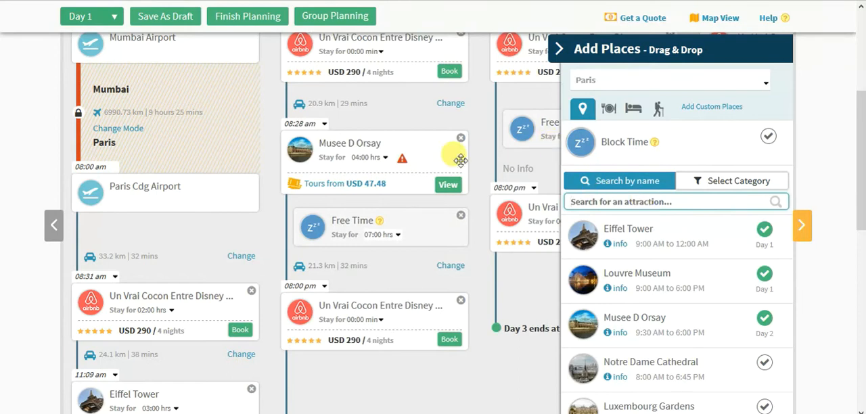
- Check the warning on the Day 2 Musee D Orsay stop and read the museum's April opening hours in its details
{"action": "mouse_move", "coordinate": [403, 158]}
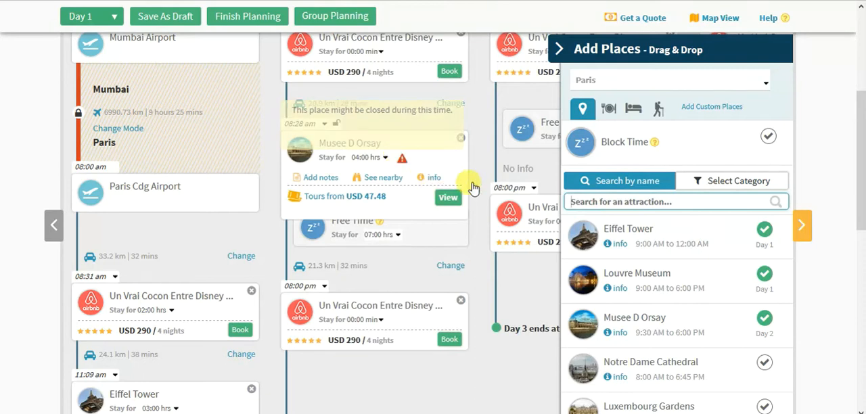
{"action": "left_click", "coordinate": [428, 180]}
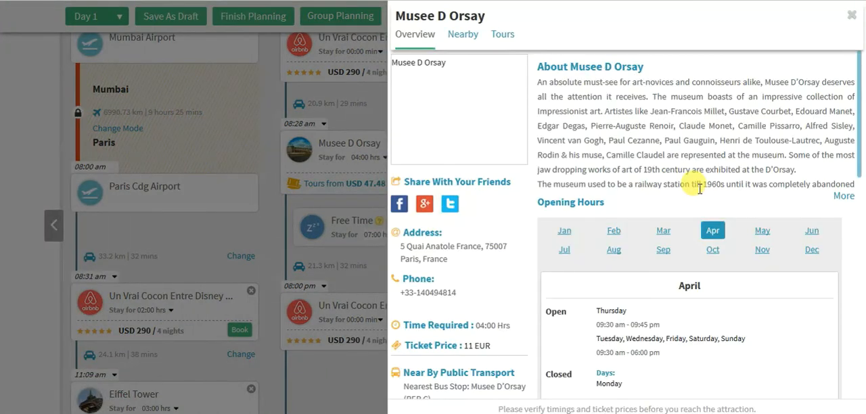
{"action": "scroll", "coordinate": [699, 191], "scroll_direction": "down", "scroll_amount": 1}
{"action": "left_click_drag", "start_coordinate": [594, 263], "coordinate": [668, 276]}
{"action": "left_click", "coordinate": [669, 277]}
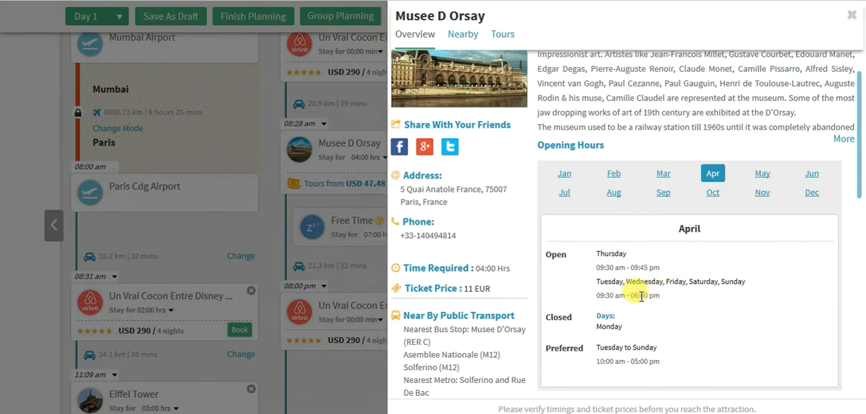
{"action": "left_click", "coordinate": [346, 196]}
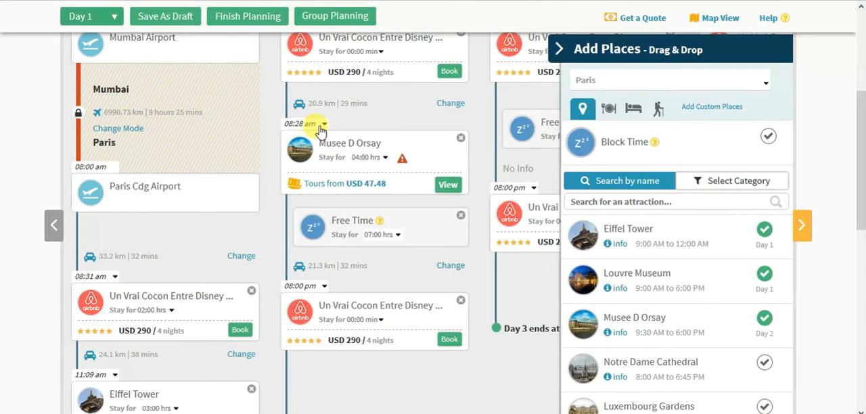
- Set the start time of the Musee D Orsay visit on Day 2 to 9:59 am
{"action": "left_click", "coordinate": [322, 132]}
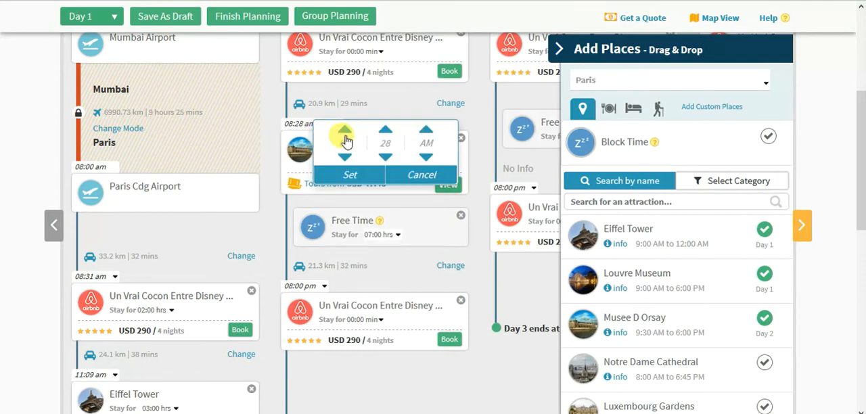
{"action": "left_click", "coordinate": [387, 156]}
{"action": "left_click", "coordinate": [349, 175]}
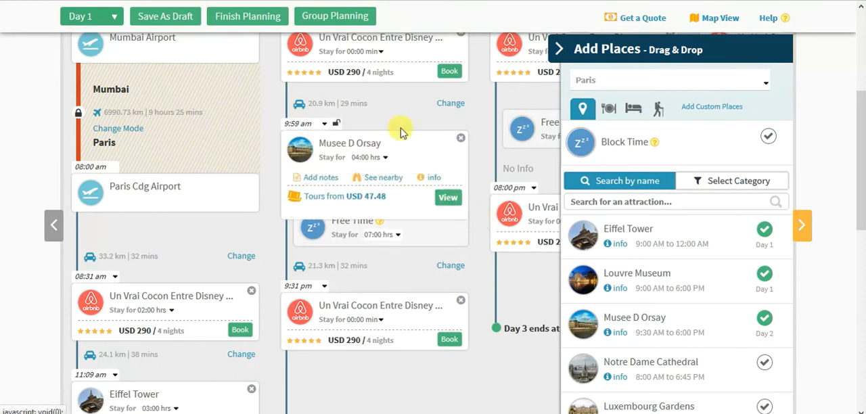
{"action": "left_click_drag", "start_coordinate": [335, 219], "coordinate": [476, 279]}
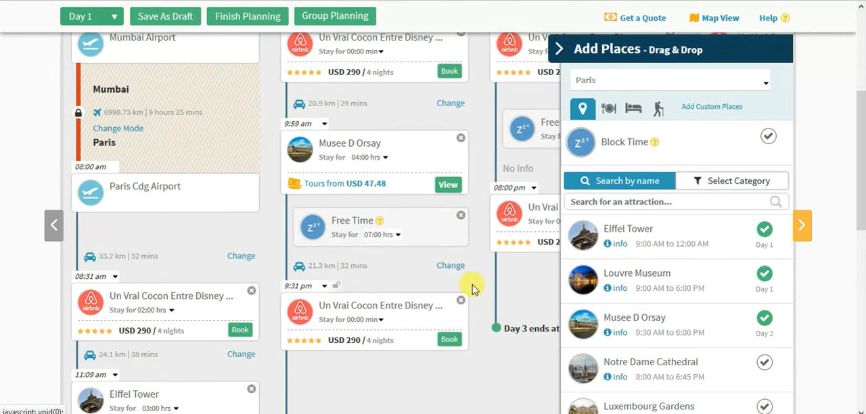
- Finish planning the trip and review the booking page with the accommodation added to the plan and the recommended Paris hotels
{"action": "scroll", "coordinate": [476, 300], "scroll_direction": "up", "scroll_amount": 3}
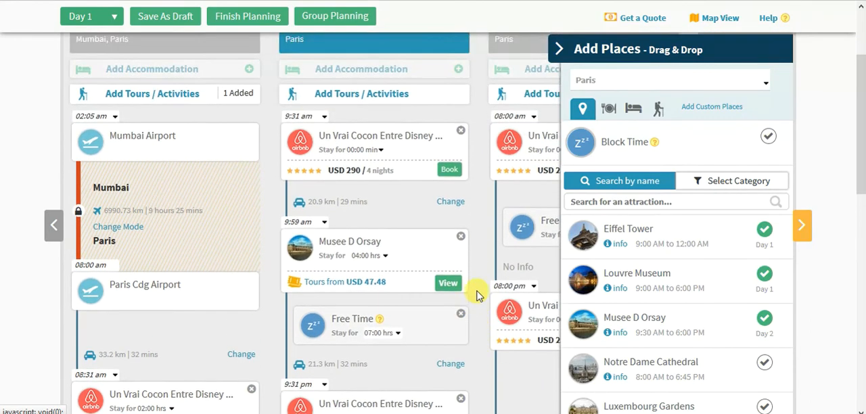
{"action": "scroll", "coordinate": [467, 237], "scroll_direction": "up", "scroll_amount": 1}
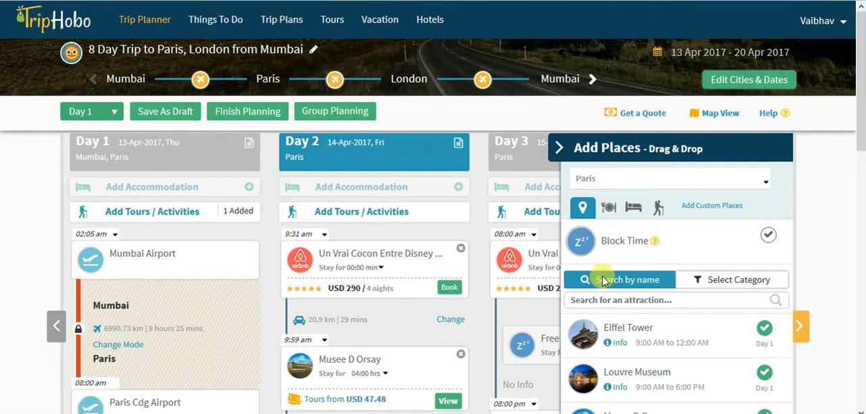
{"action": "scroll", "coordinate": [478, 333], "scroll_direction": "down", "scroll_amount": 4}
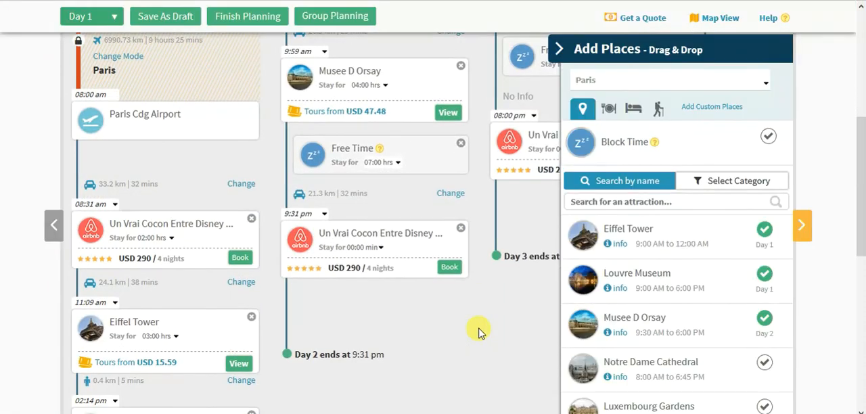
{"action": "scroll", "coordinate": [479, 332], "scroll_direction": "up", "scroll_amount": 4}
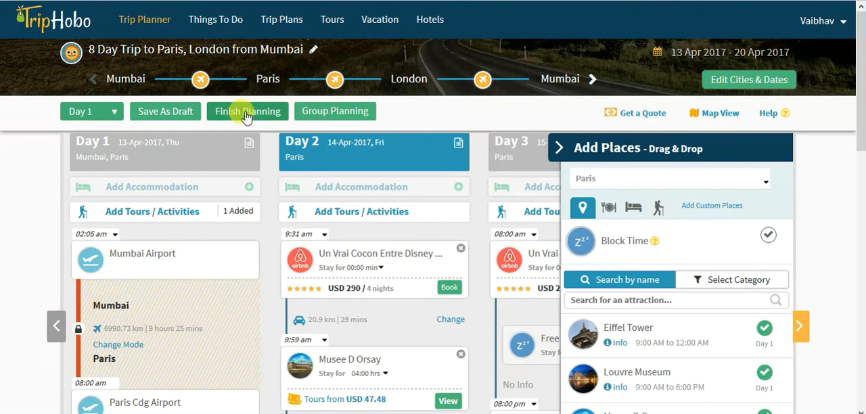
{"action": "left_click", "coordinate": [245, 115]}
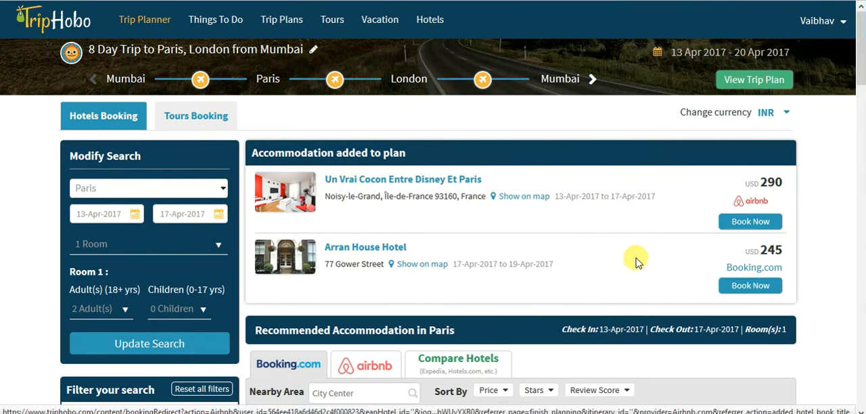
{"action": "scroll", "coordinate": [718, 277], "scroll_direction": "down", "scroll_amount": 2}
{"action": "scroll", "coordinate": [700, 267], "scroll_direction": "up", "scroll_amount": 2}
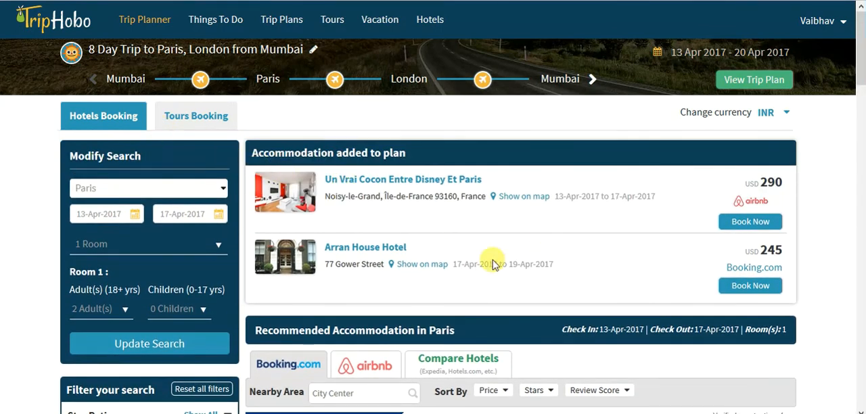
{"action": "left_click", "coordinate": [218, 132]}
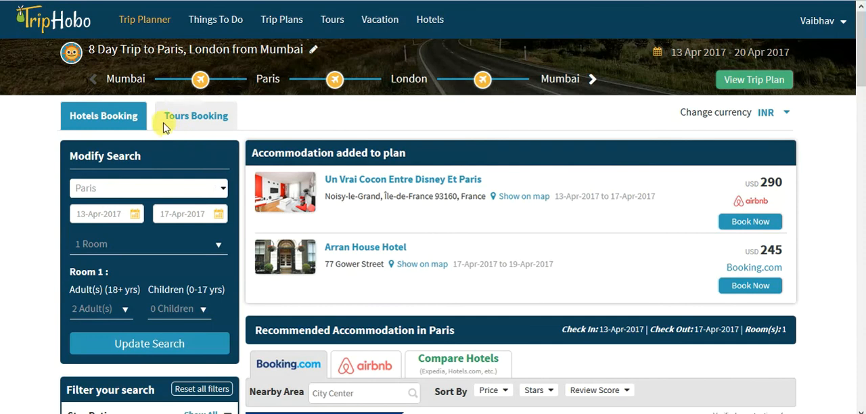
- Open the completed trip plan and dismiss the dialog for sharing it or e-mailing a copy without sending anything
{"action": "left_click", "coordinate": [749, 81]}
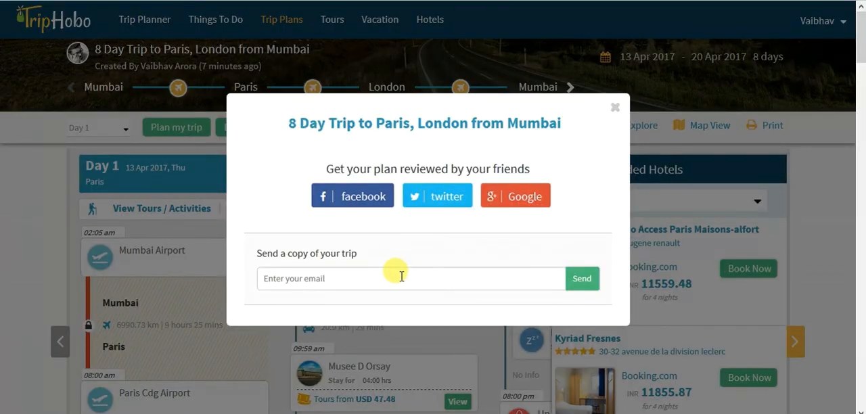
{"action": "left_click", "coordinate": [402, 276]}
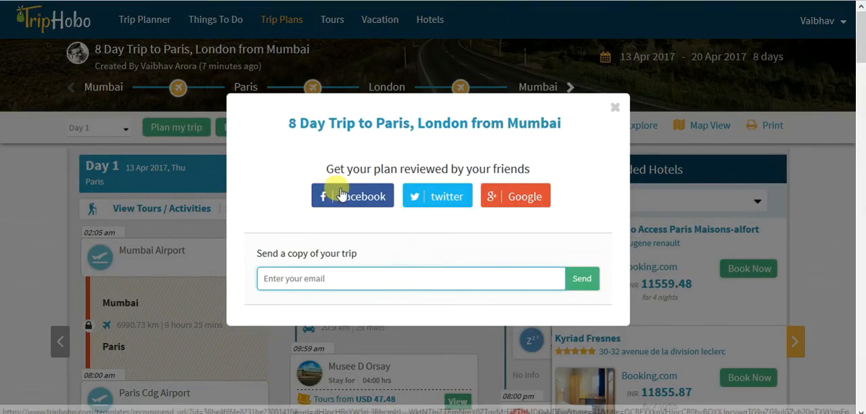
{"action": "left_click", "coordinate": [615, 110]}
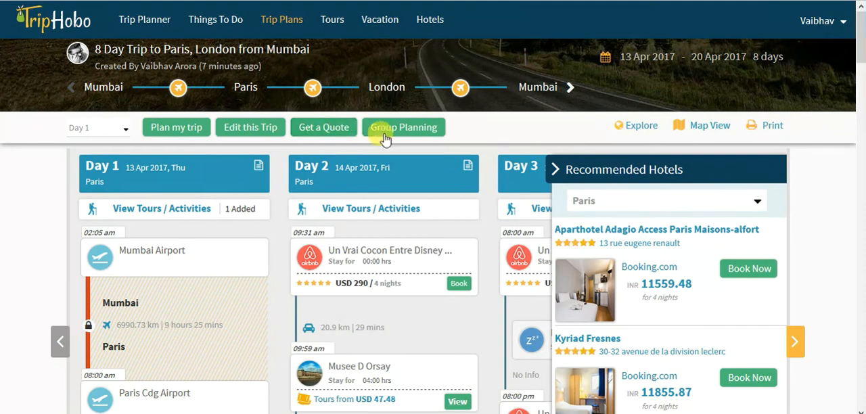
- Look through the daily stops of the finished trip plan and collapse the recommended hotels for Paris
{"action": "scroll", "coordinate": [487, 264], "scroll_direction": "down", "scroll_amount": 3}
{"action": "scroll", "coordinate": [487, 261], "scroll_direction": "up", "scroll_amount": 3}
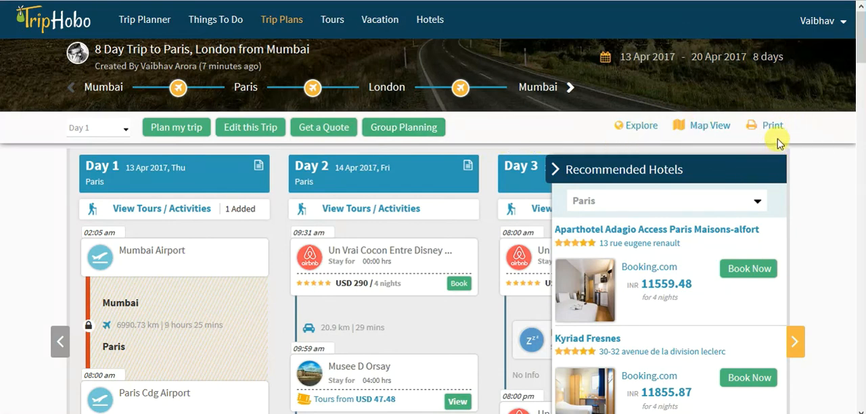
{"action": "scroll", "coordinate": [525, 217], "scroll_direction": "down", "scroll_amount": 1}
{"action": "scroll", "coordinate": [525, 223], "scroll_direction": "down", "scroll_amount": 4}
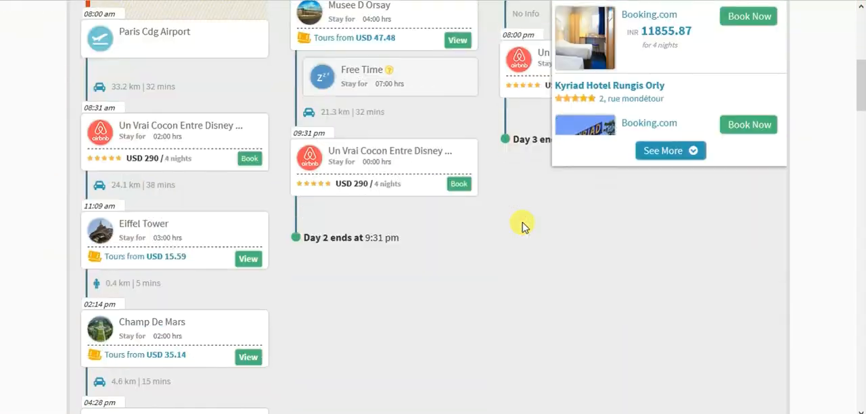
{"action": "scroll", "coordinate": [514, 203], "scroll_direction": "up", "scroll_amount": 5}
{"action": "left_click", "coordinate": [556, 170]}
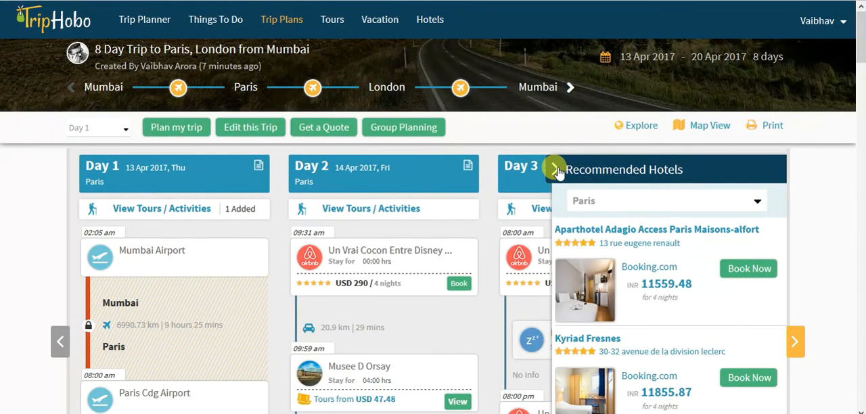